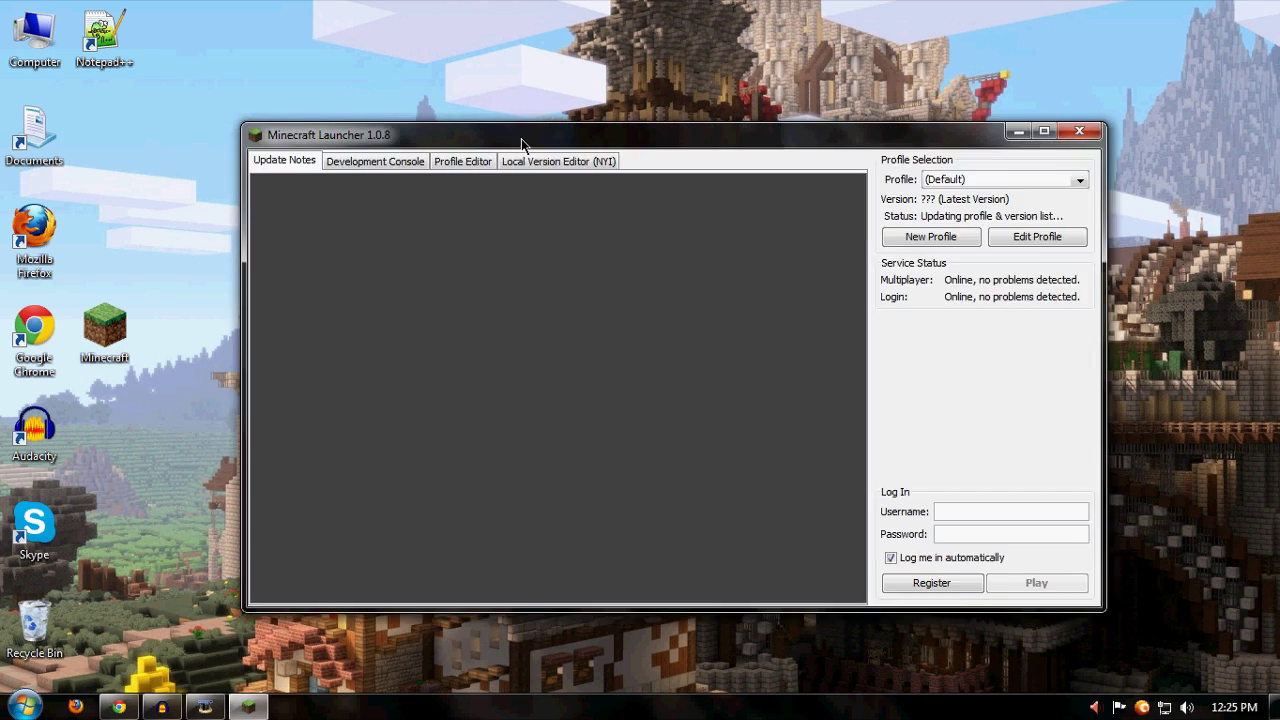
Move the Minecraft launcher window left and bring the minecraft.net download page forward in Chrome
drag(523, 142, 389, 146)
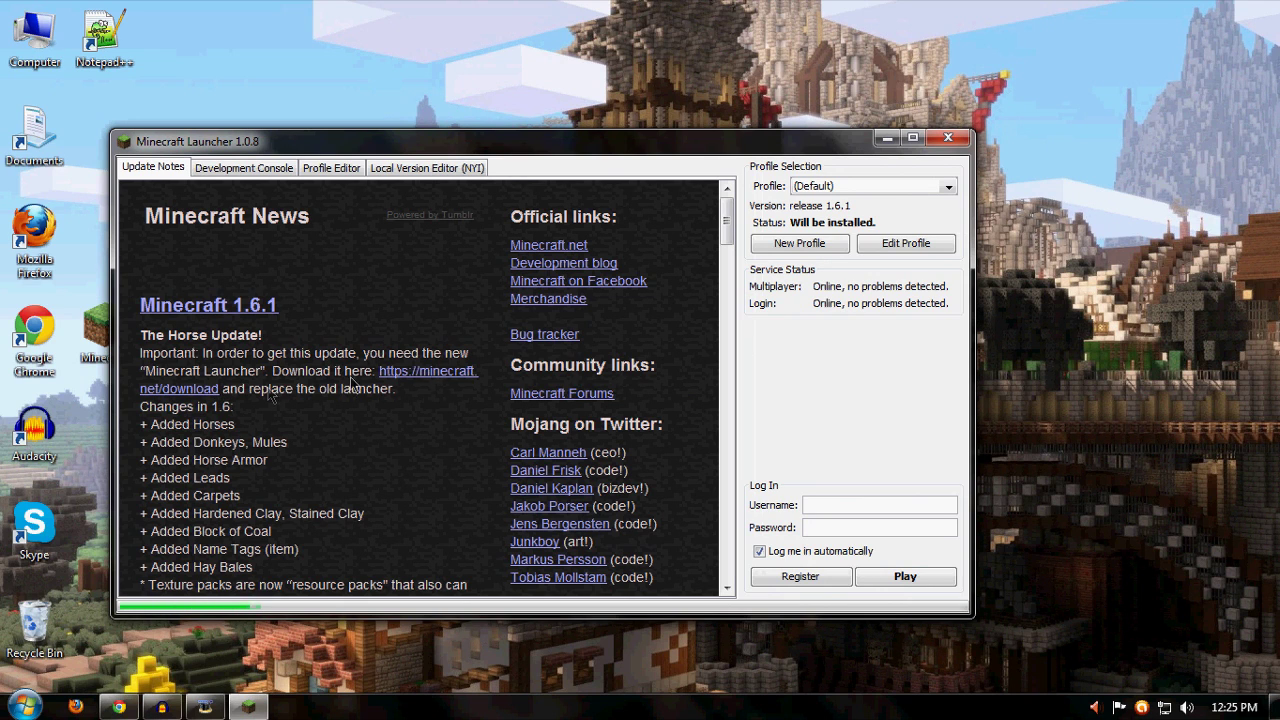
click(118, 708)
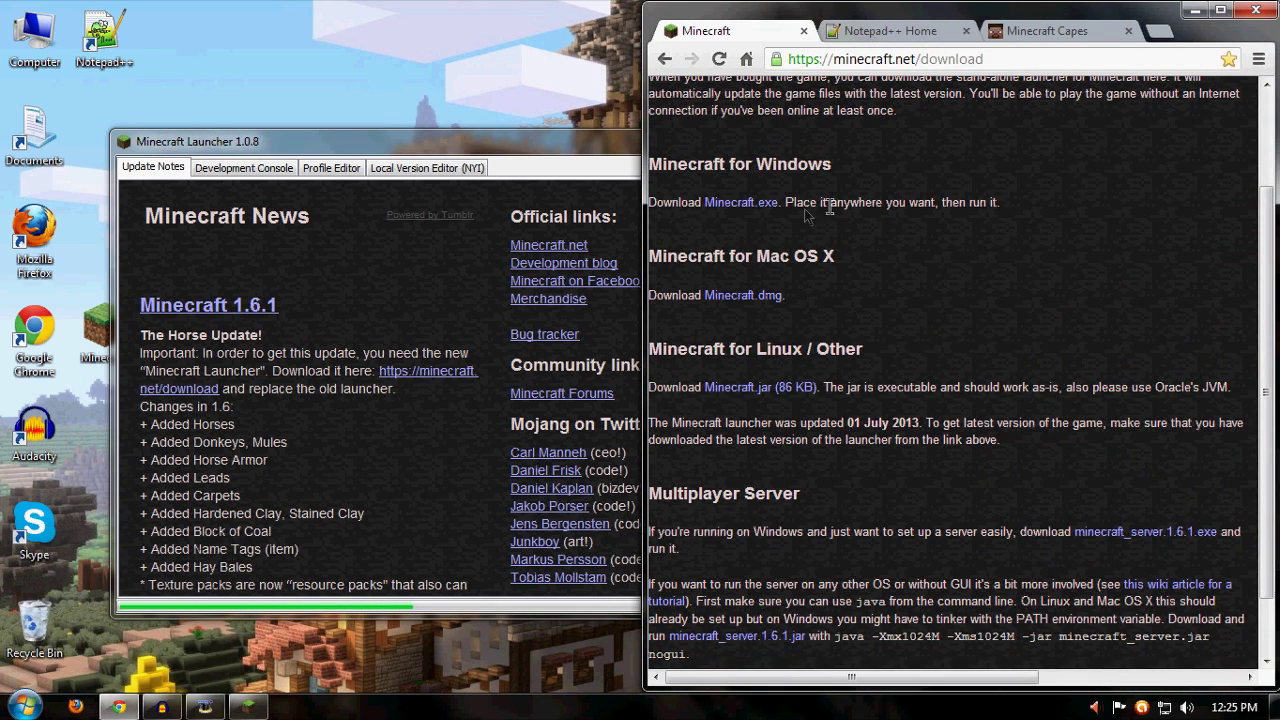
Highlight the Windows and Mac OS X download sections on minecraft.net, then minimize Chrome and reposition the launcher
drag(697, 164, 798, 164)
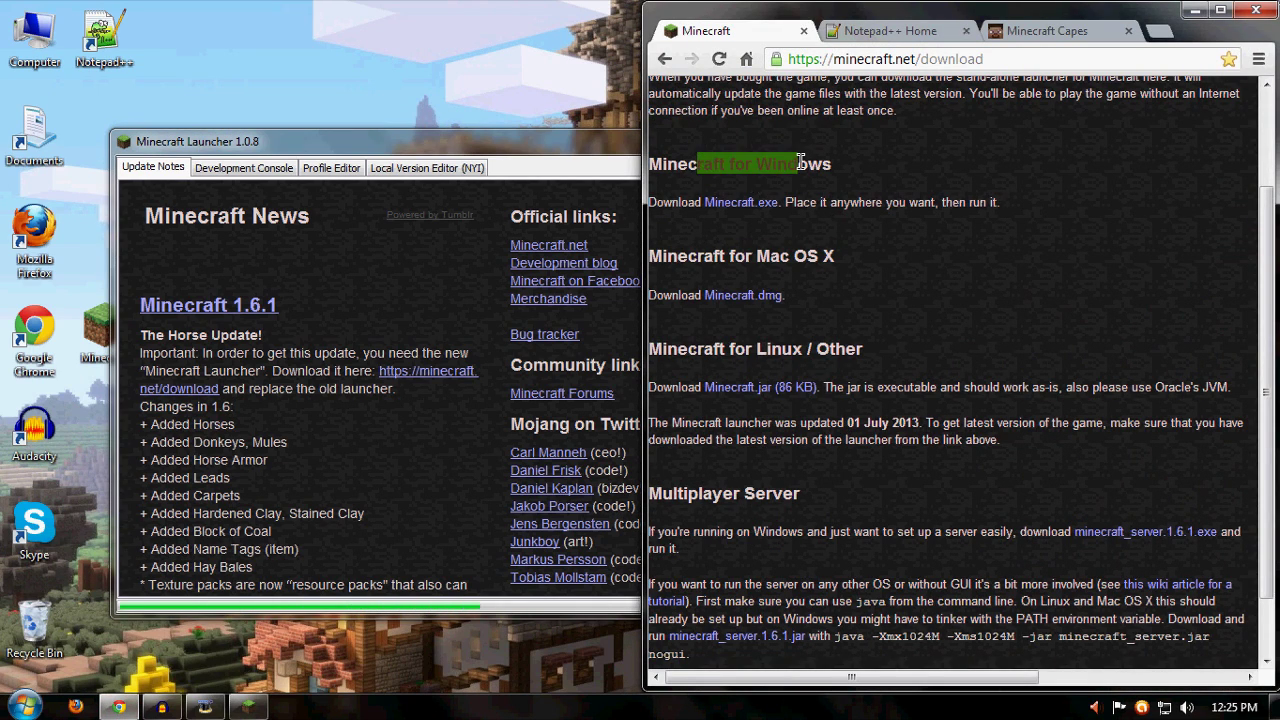
triple_click(812, 258)
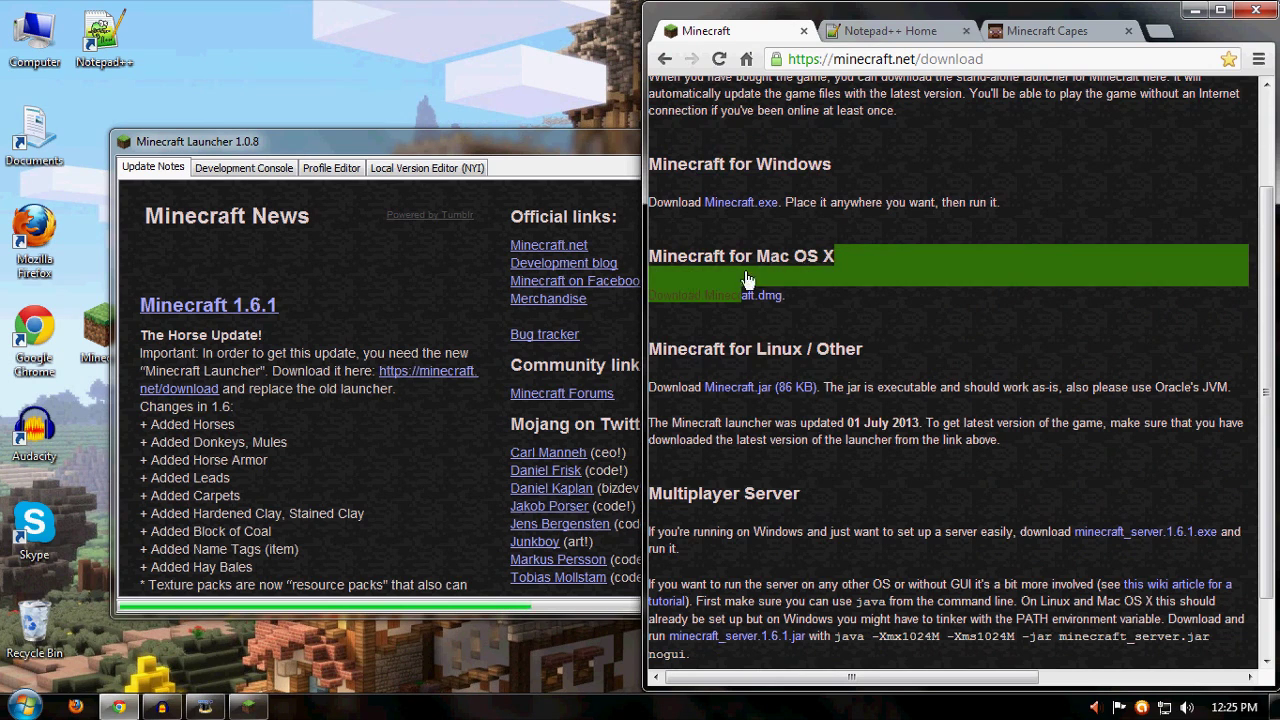
click(811, 296)
scroll(811, 296, down, 2)
drag(704, 273, 781, 273)
scroll(866, 273, up, 3)
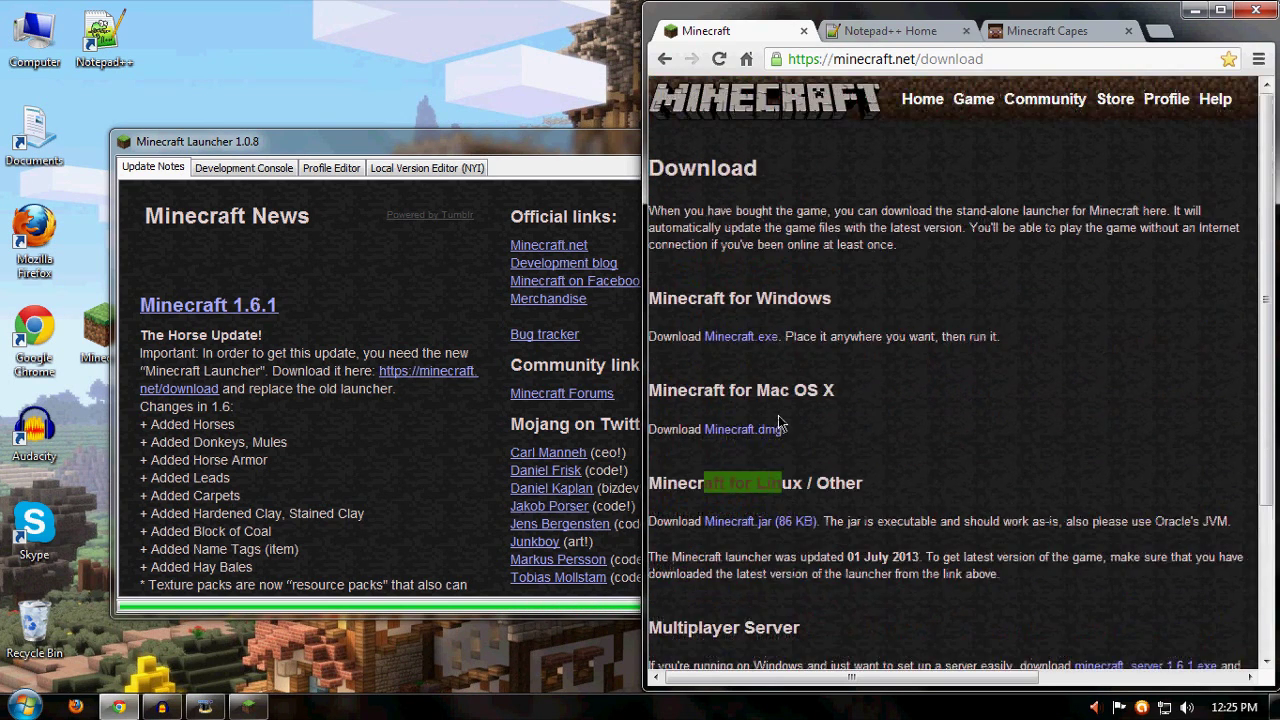
click(1194, 11)
drag(612, 146, 577, 117)
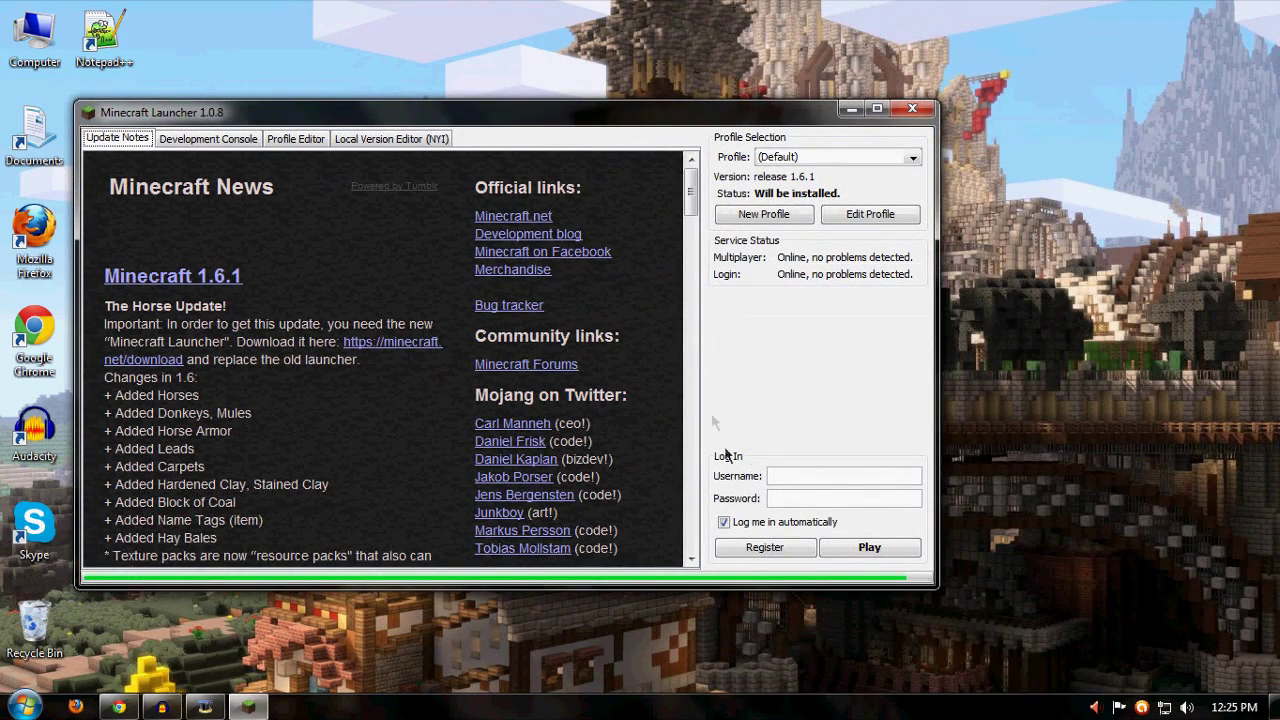
Log in with the account username and password, run Minecraft 1.6.1 to its title screen, then close it
click(787, 486)
text(iTzNightWolf)
key(Tab)
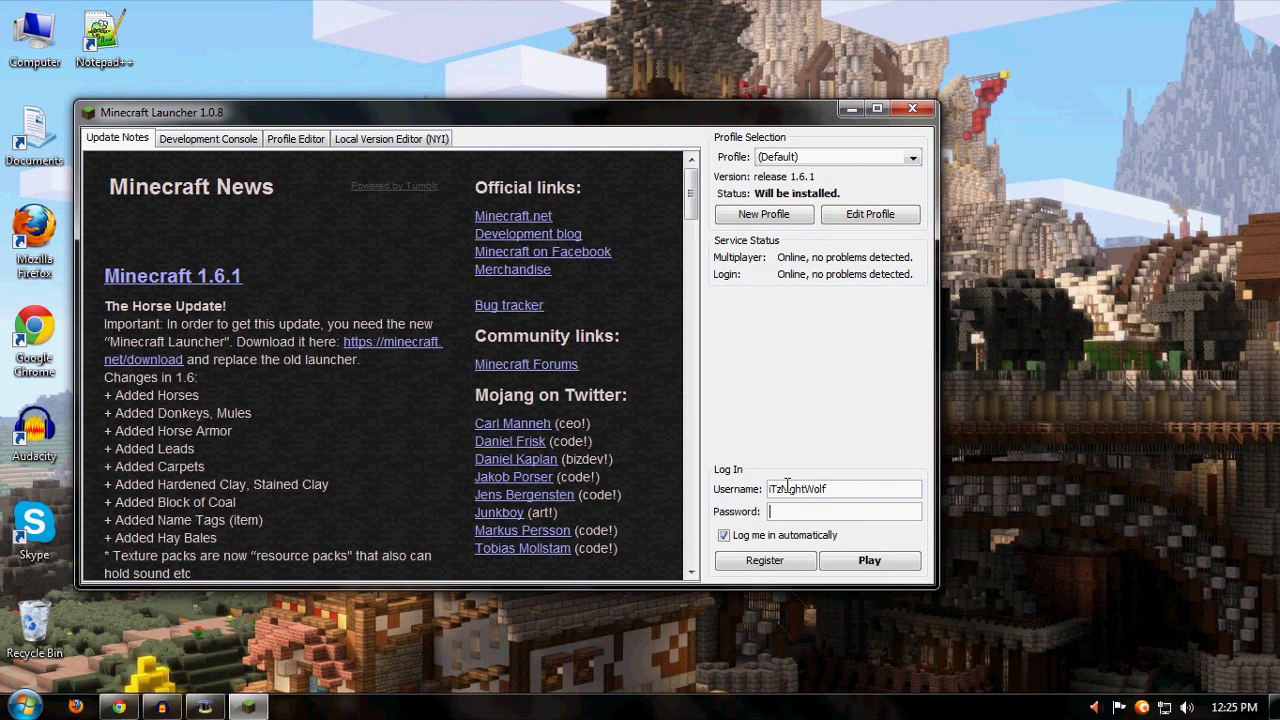
text(•••••••••••••••••)
click(868, 562)
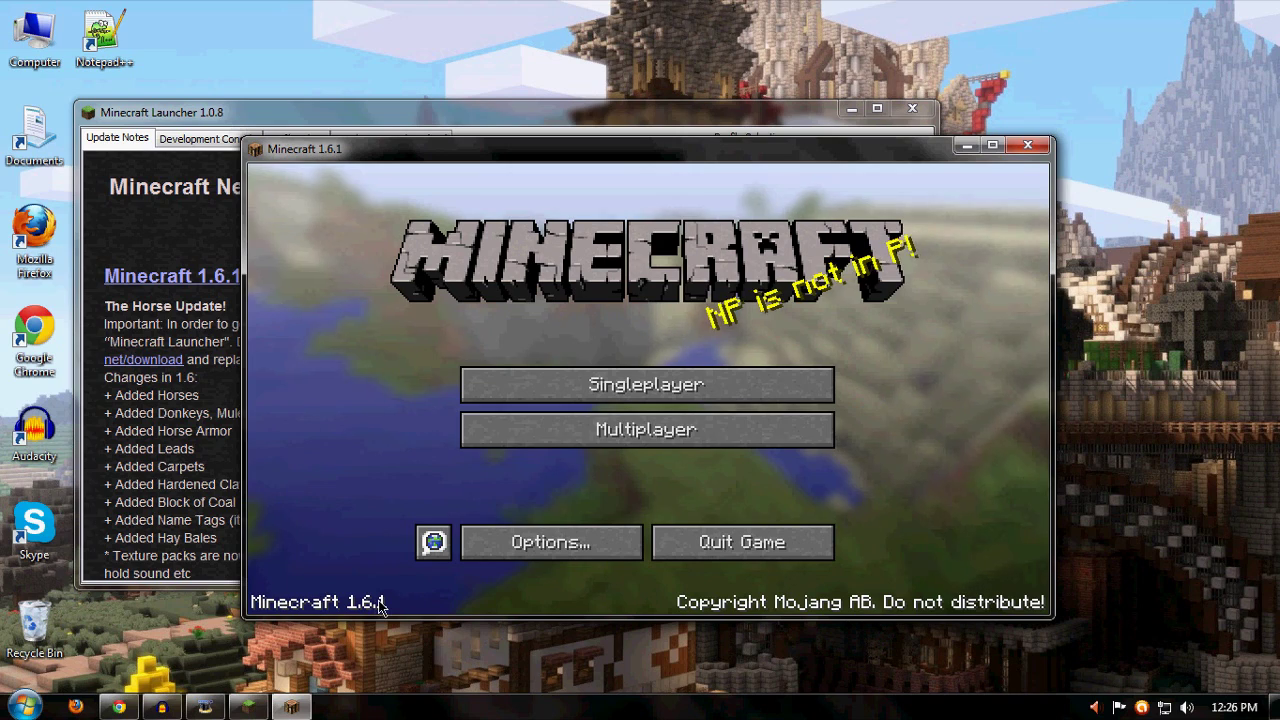
click(1027, 147)
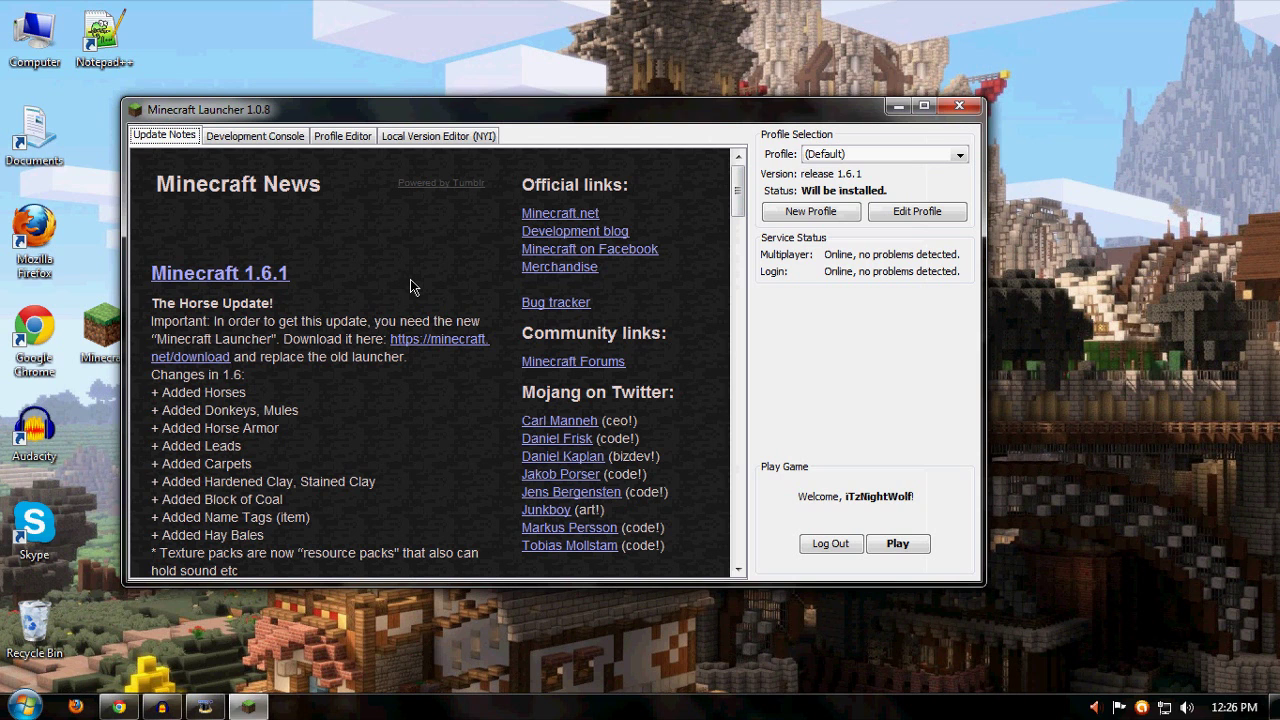
Create a new launcher profile named MC and save it
click(811, 212)
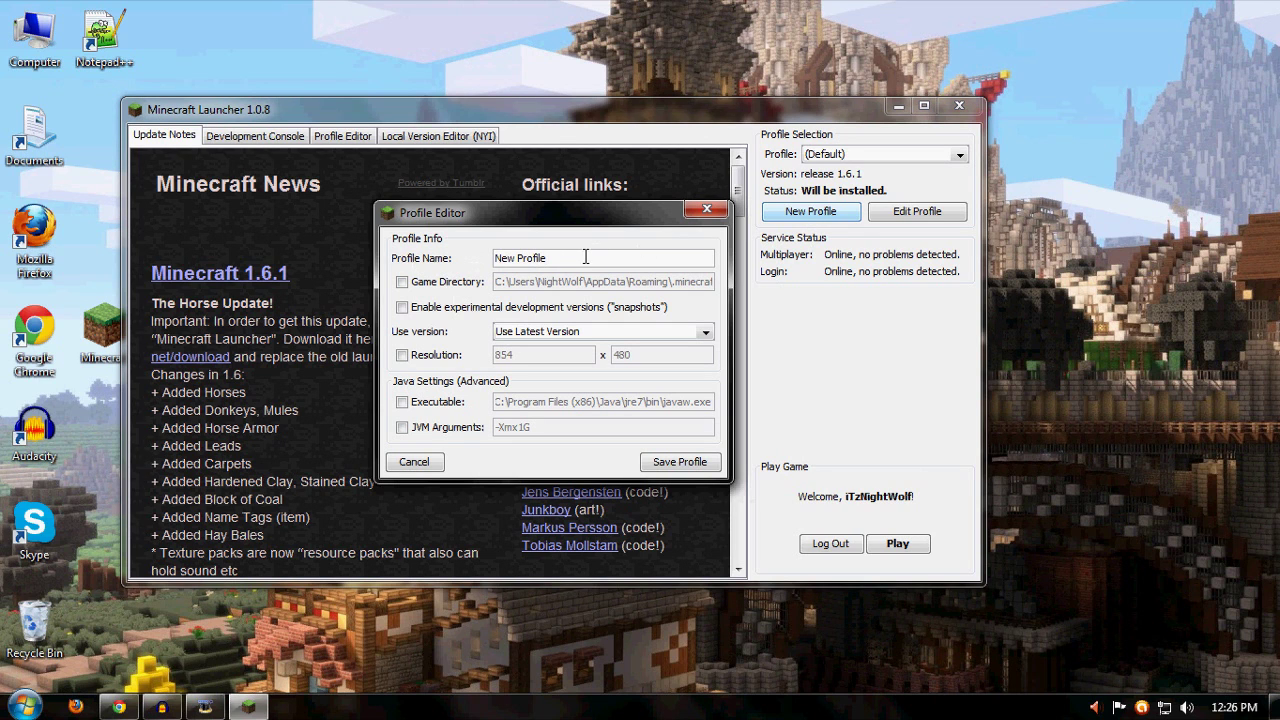
drag(586, 258, 469, 260)
text(MC)
click(688, 468)
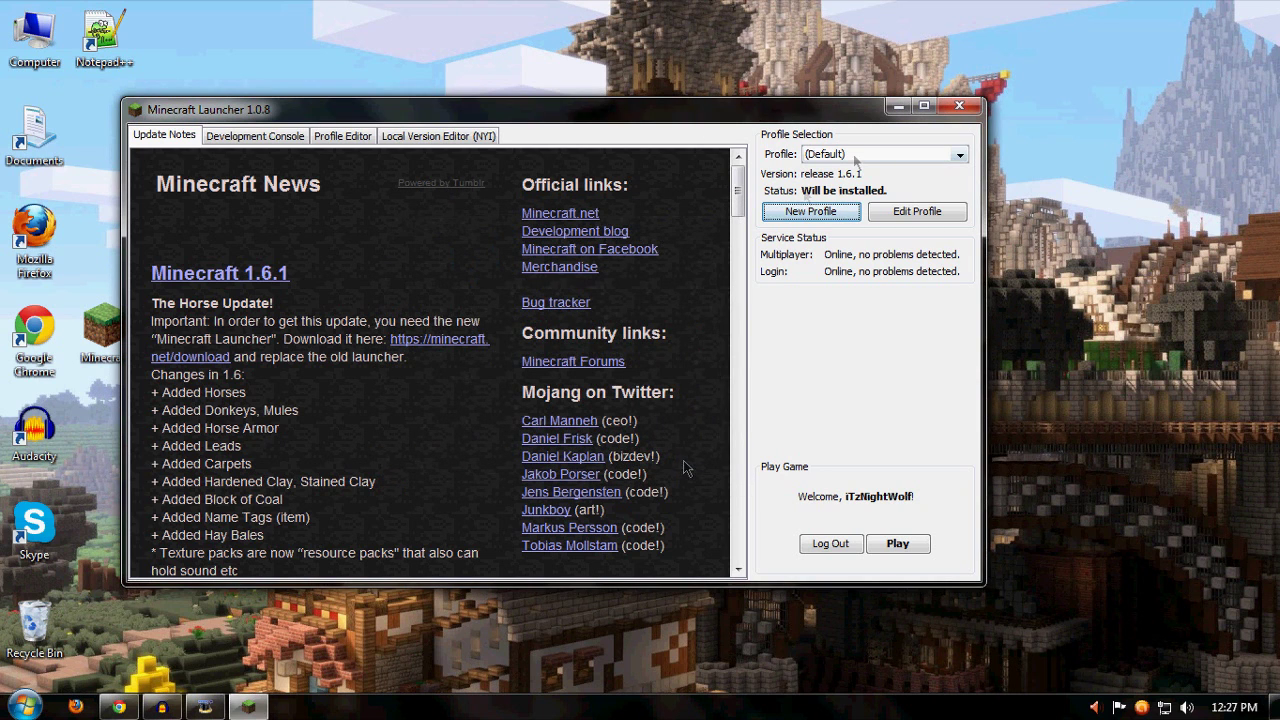
Keep the (Default) profile selected and log out of the account
click(959, 156)
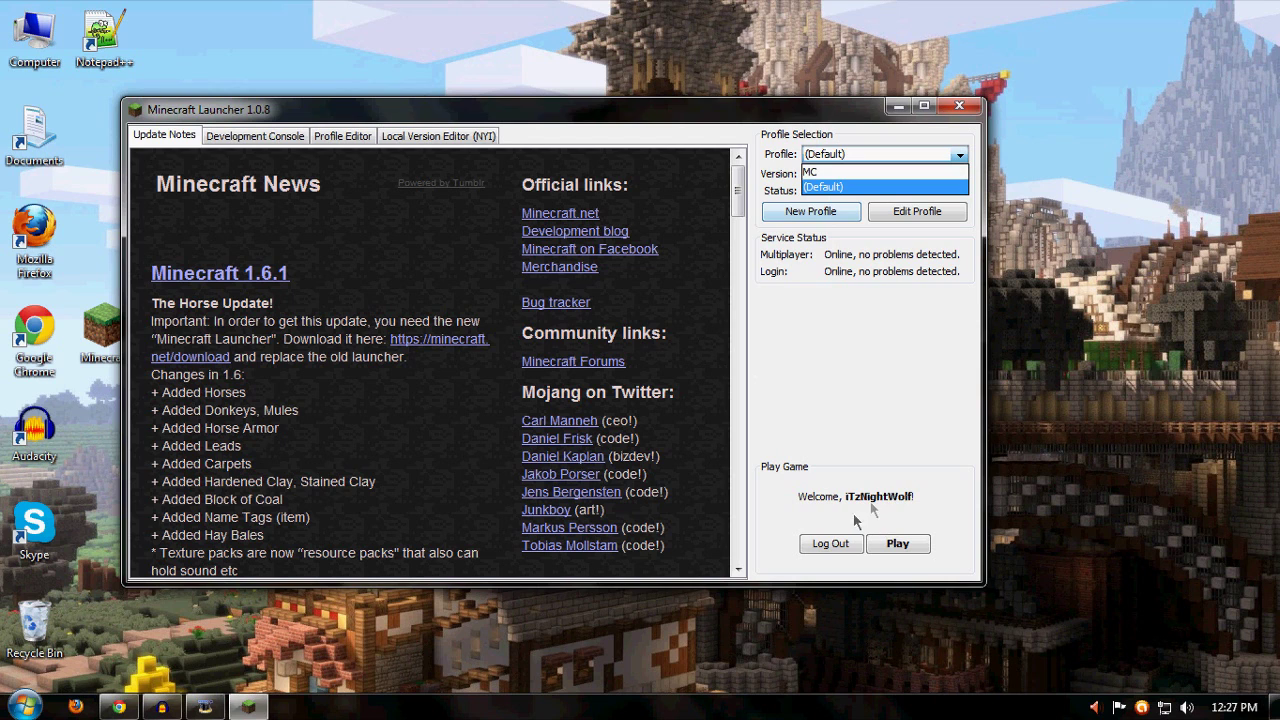
click(824, 187)
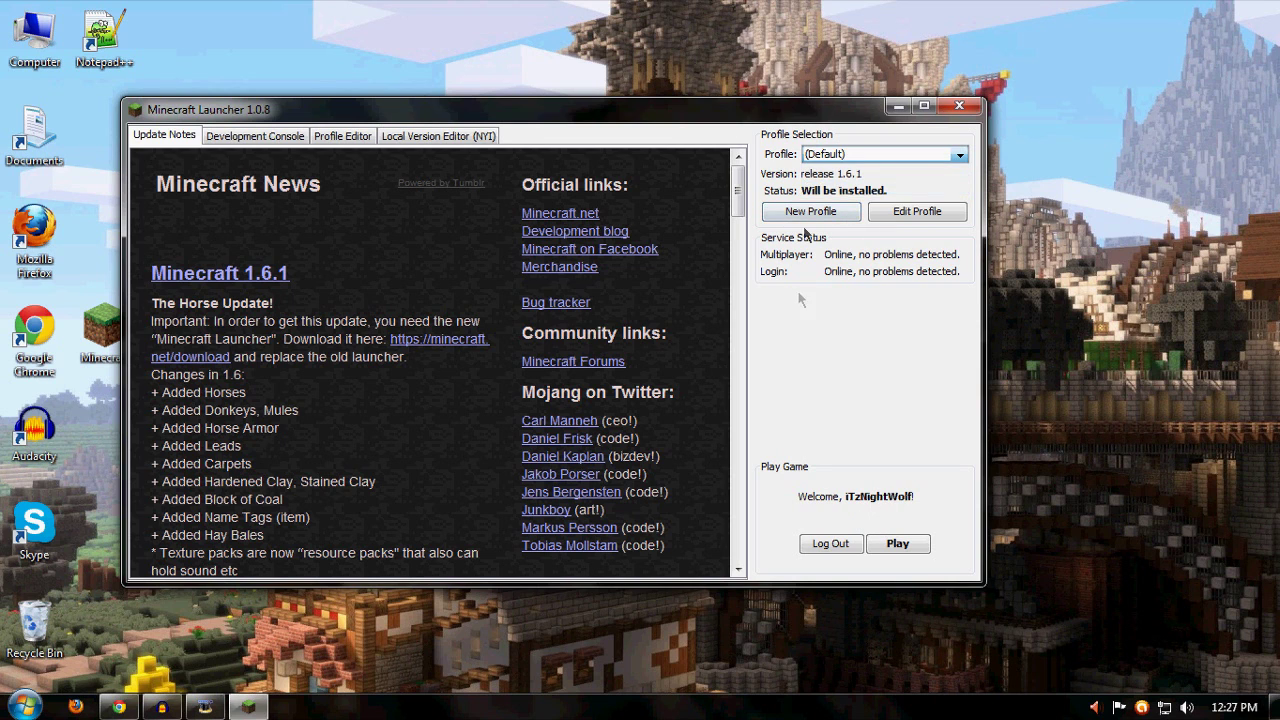
click(824, 543)
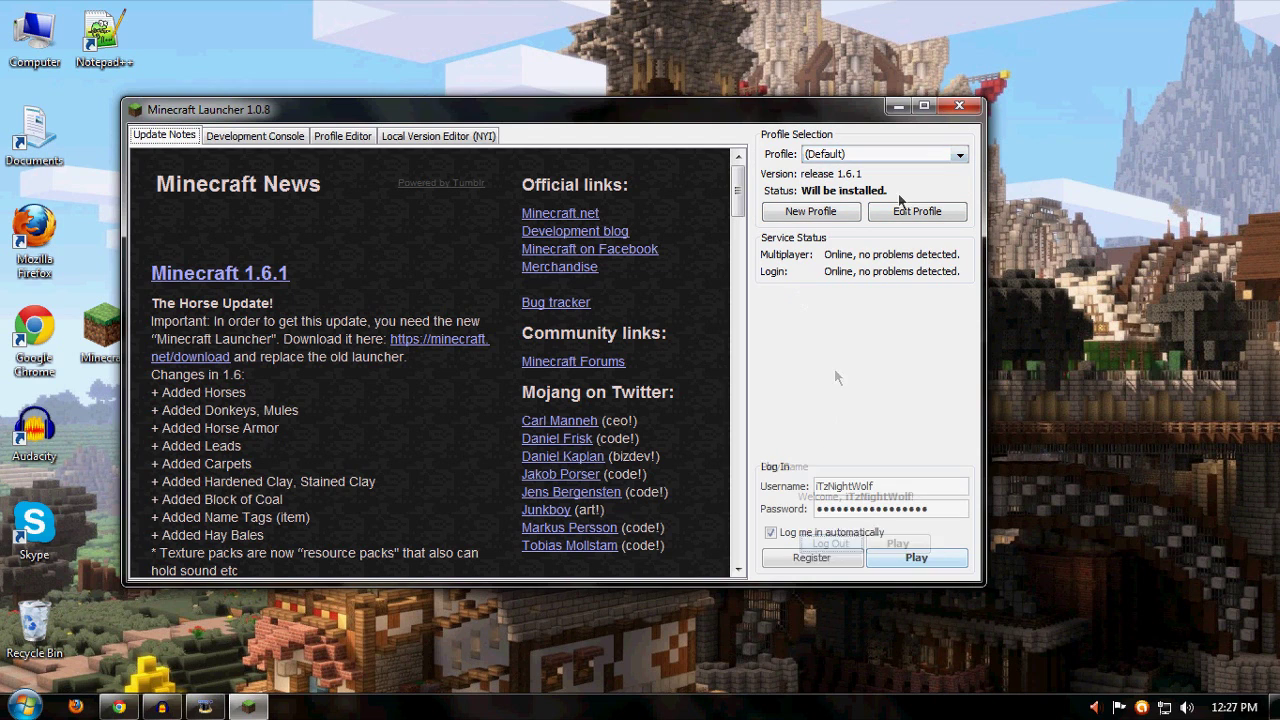
Close the launcher and open %appdata% > .minecraft > versions in Explorer
click(955, 106)
click(24, 707)
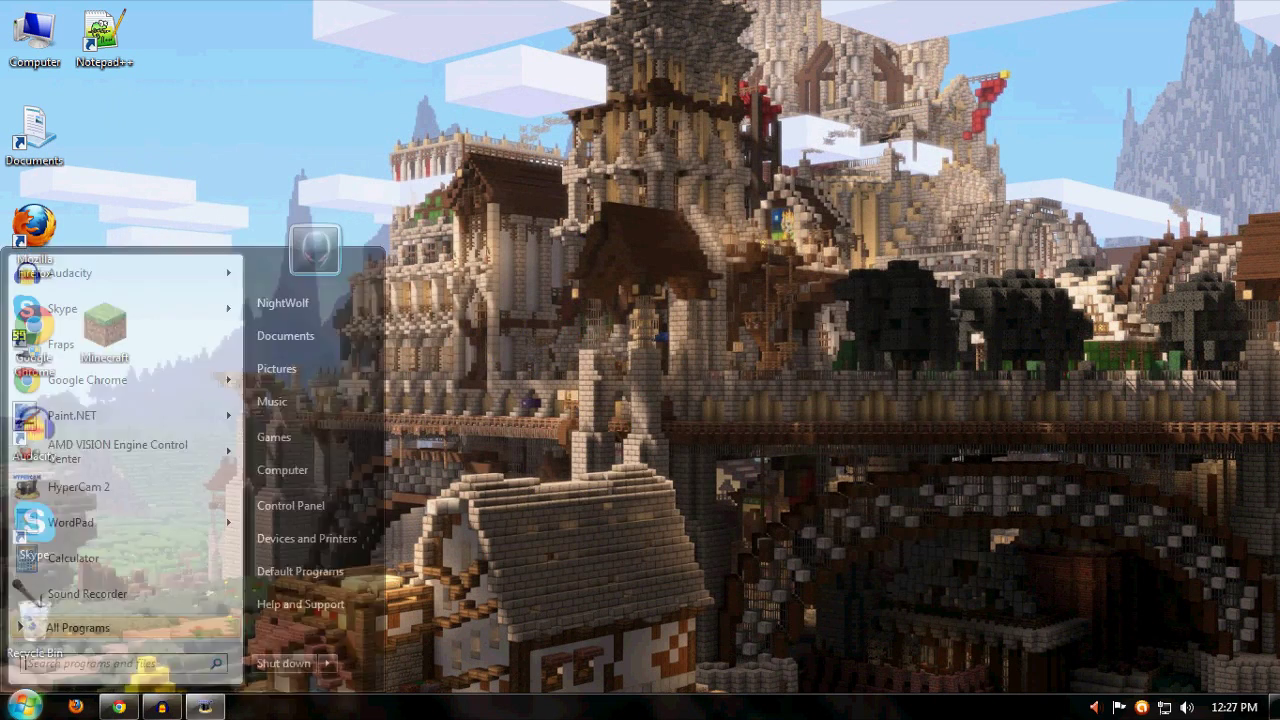
text(%appdata%)
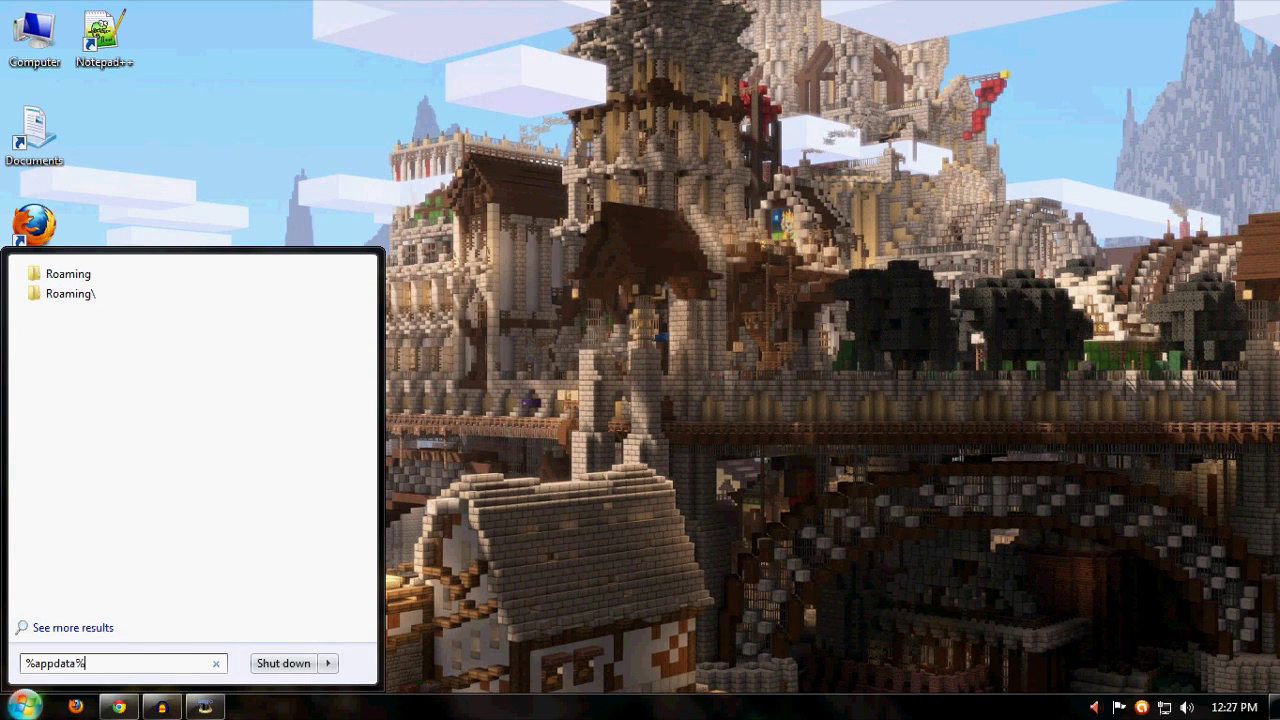
key(Return)
double_click(240, 109)
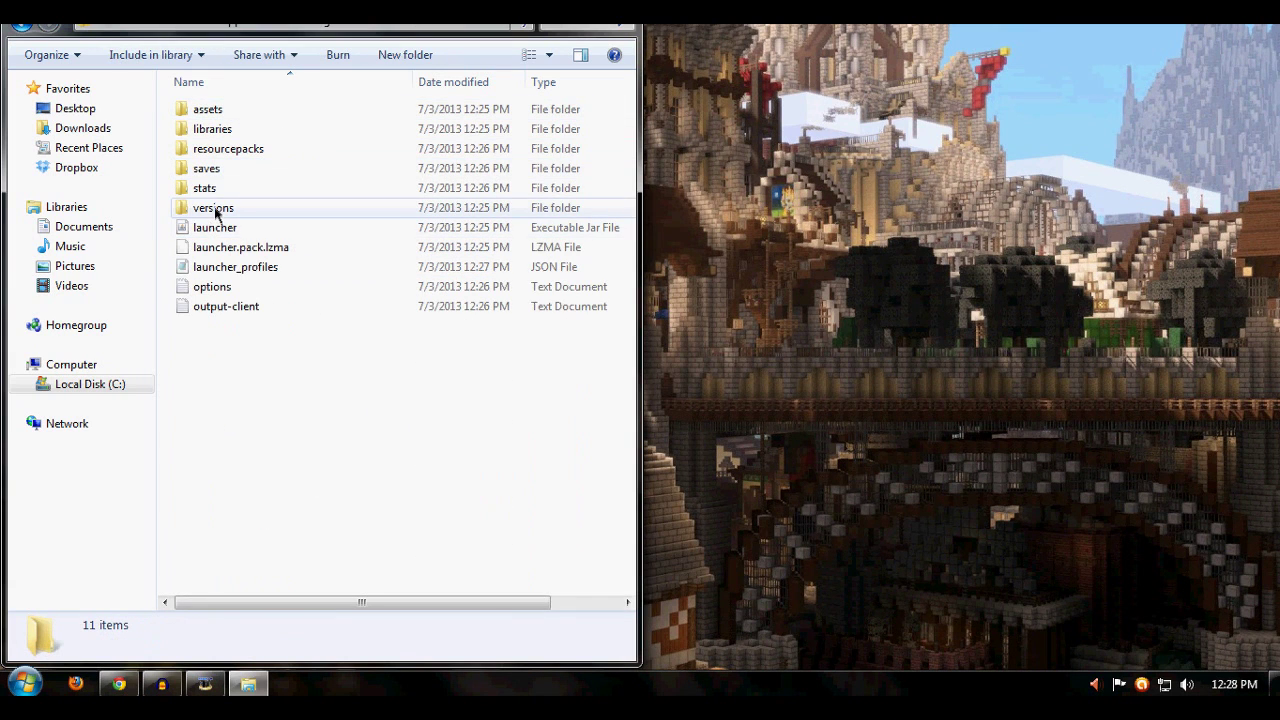
double_click(218, 209)
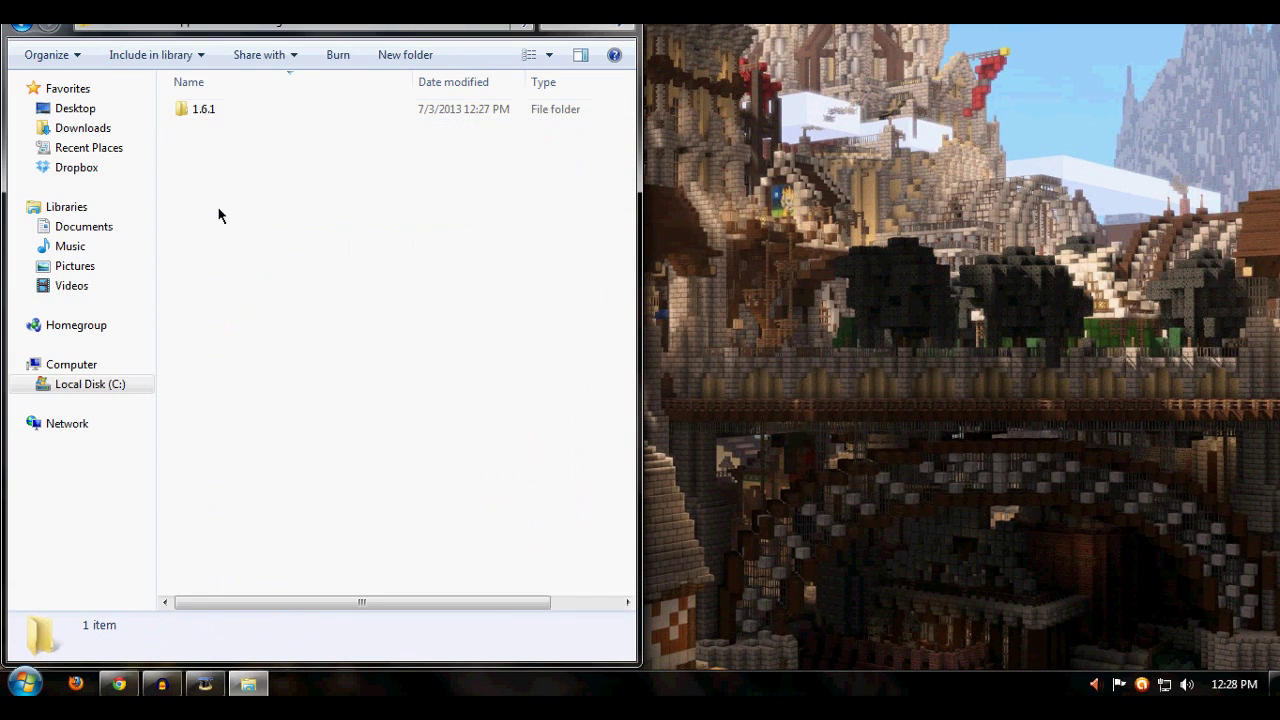
Create a new folder in the versions folder beside 1.6.1
click(224, 111)
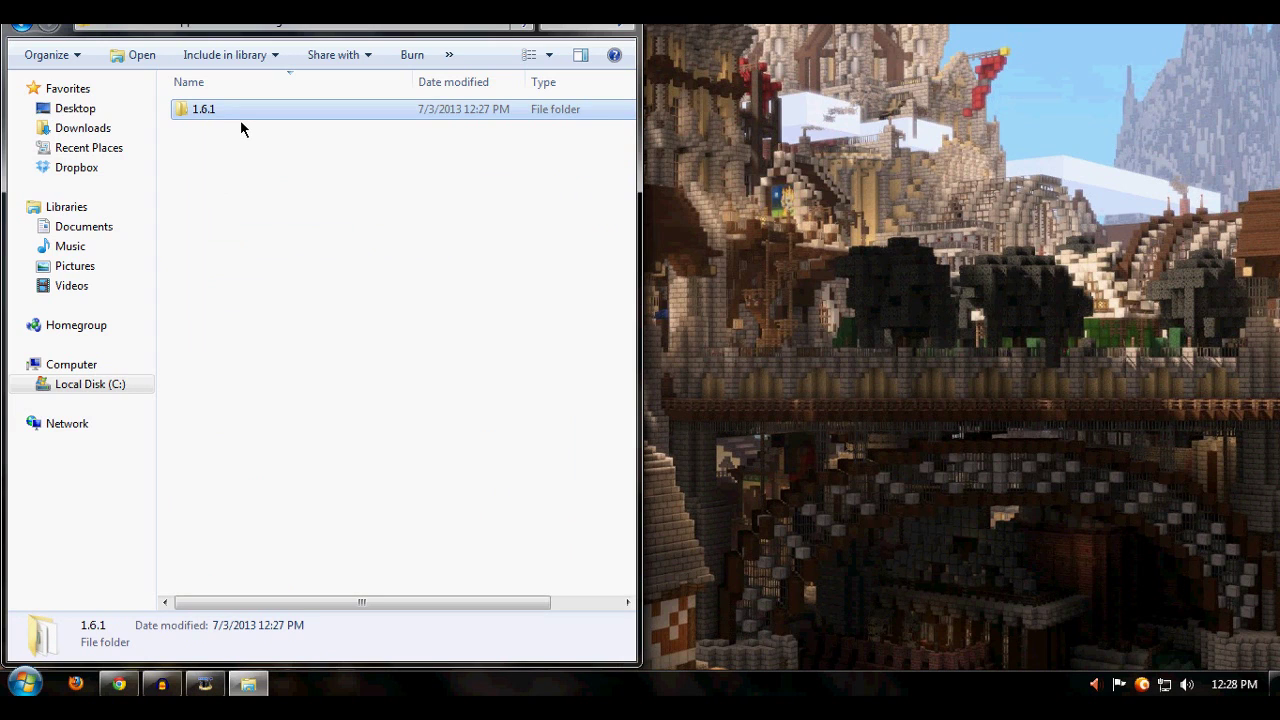
click(231, 189)
right_click(231, 190)
mouse_move(306, 445)
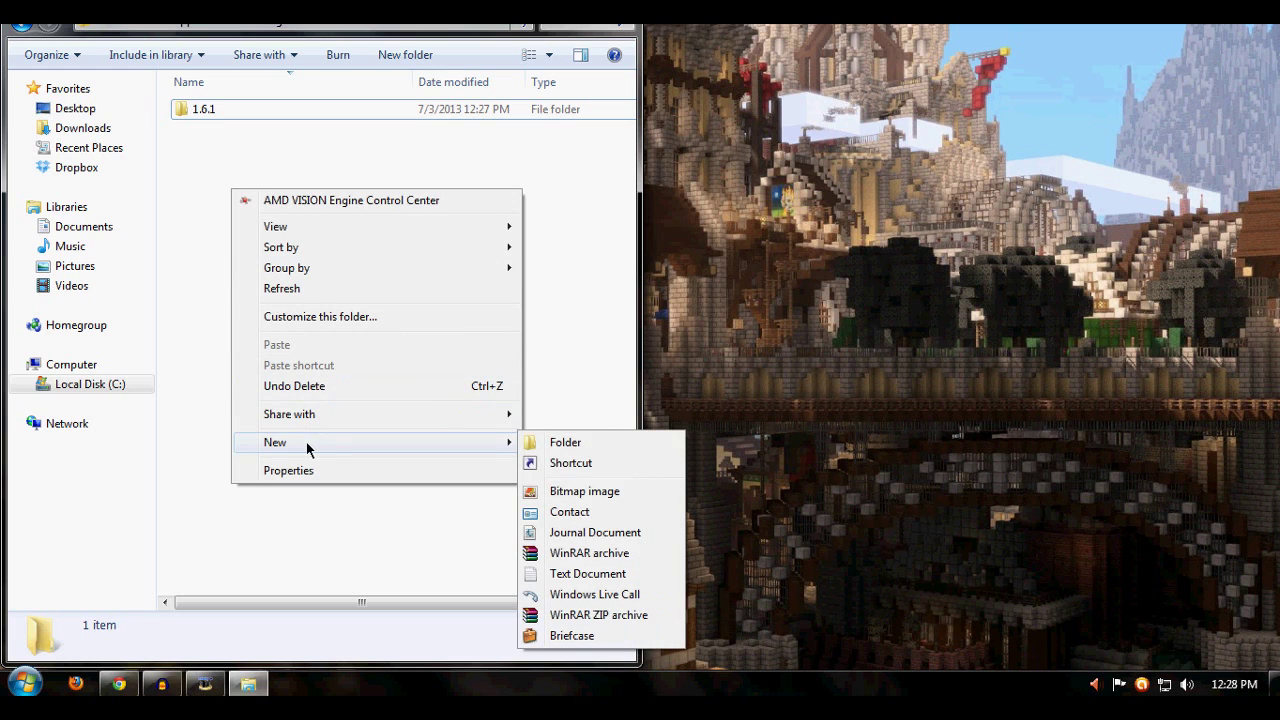
click(558, 443)
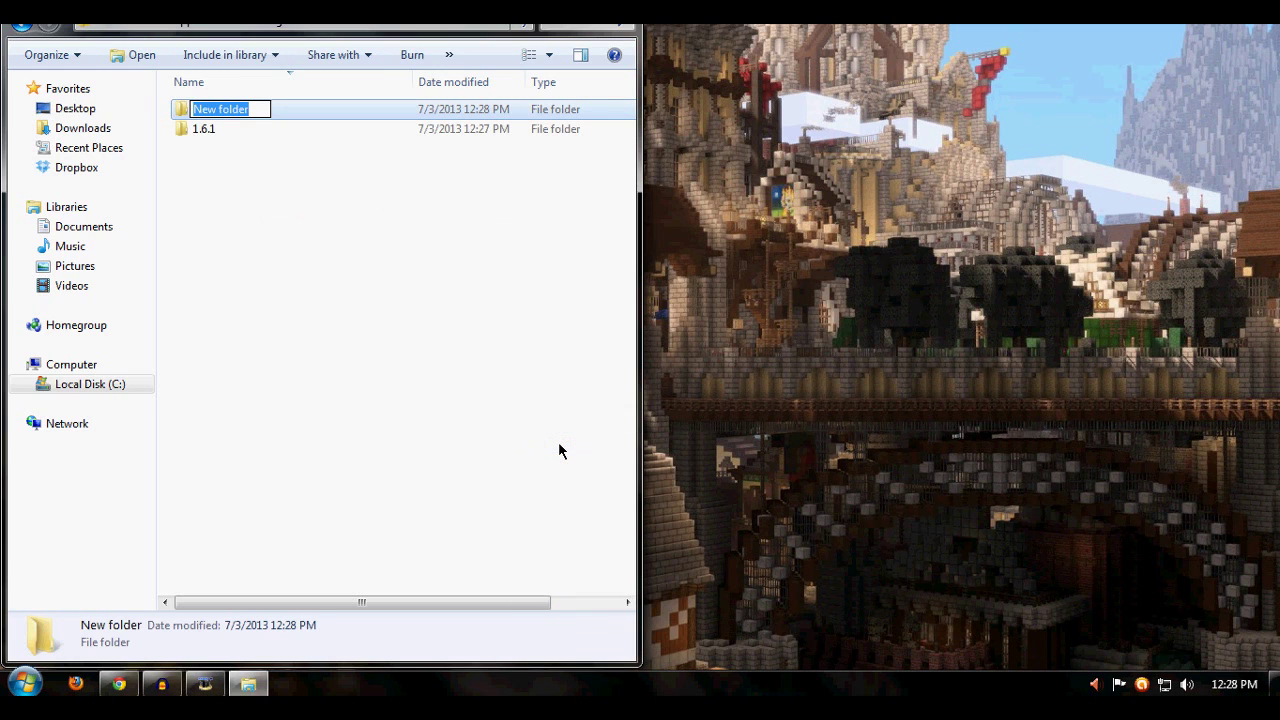
Name the new folder 1.6.1mc and confirm the rename
text(1)
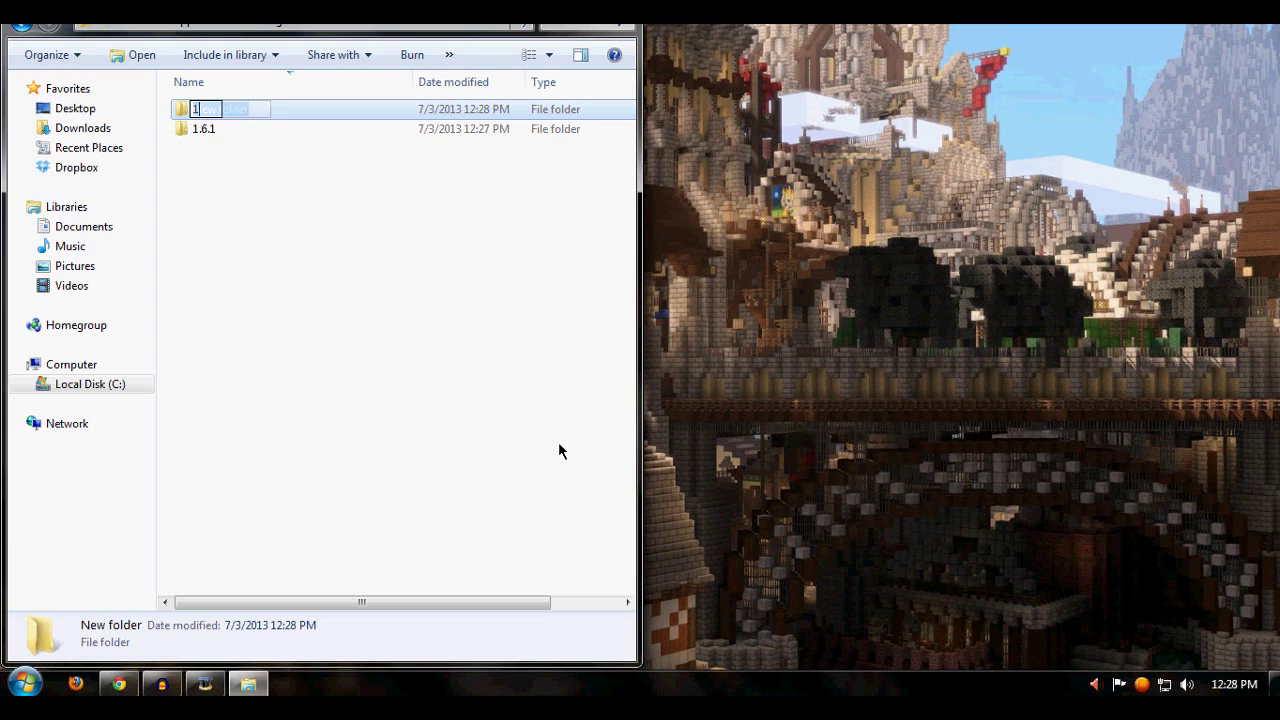
text(.6.1mc)
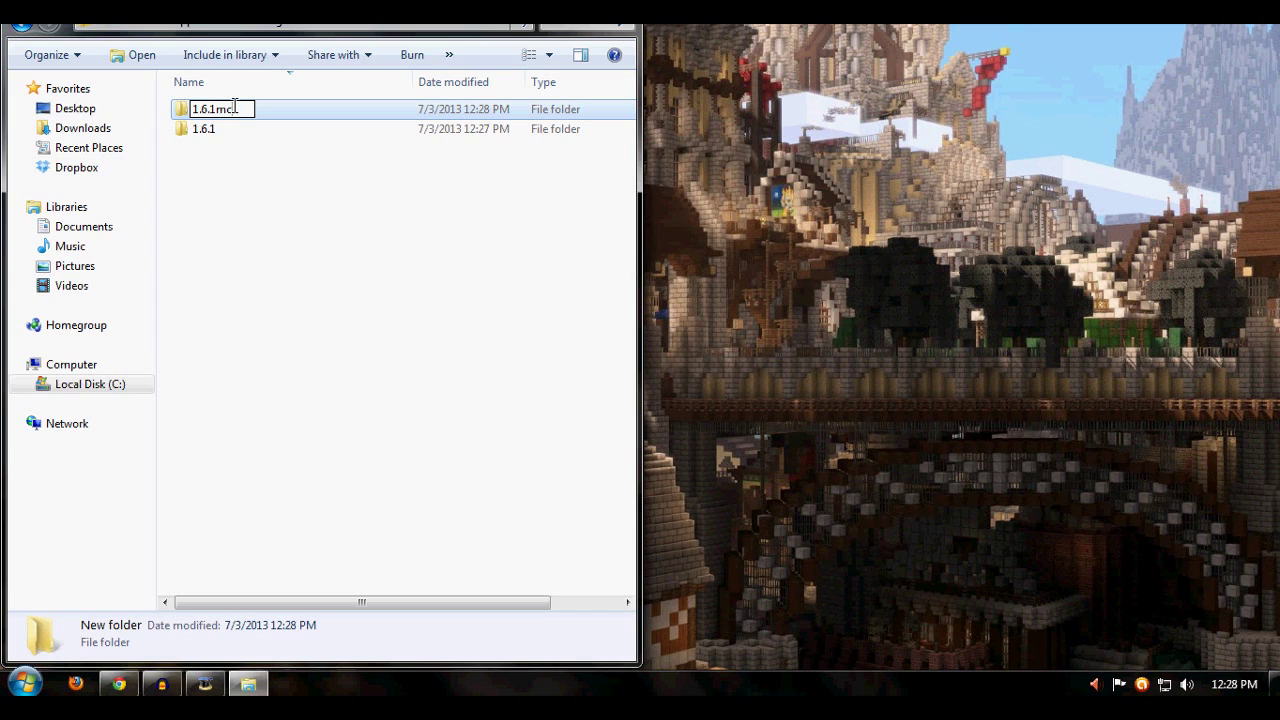
click(237, 174)
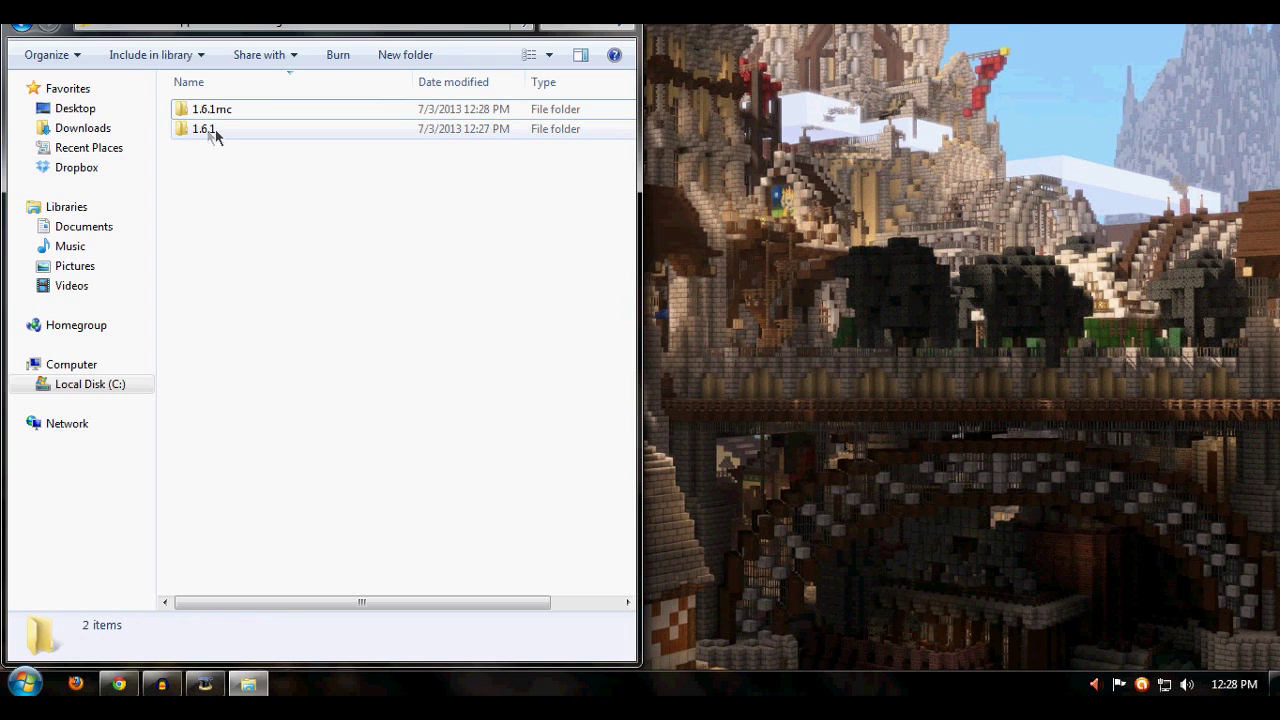
Copy the 1.6.1 jar and JSON files from the 1.6.1 folder
double_click(219, 131)
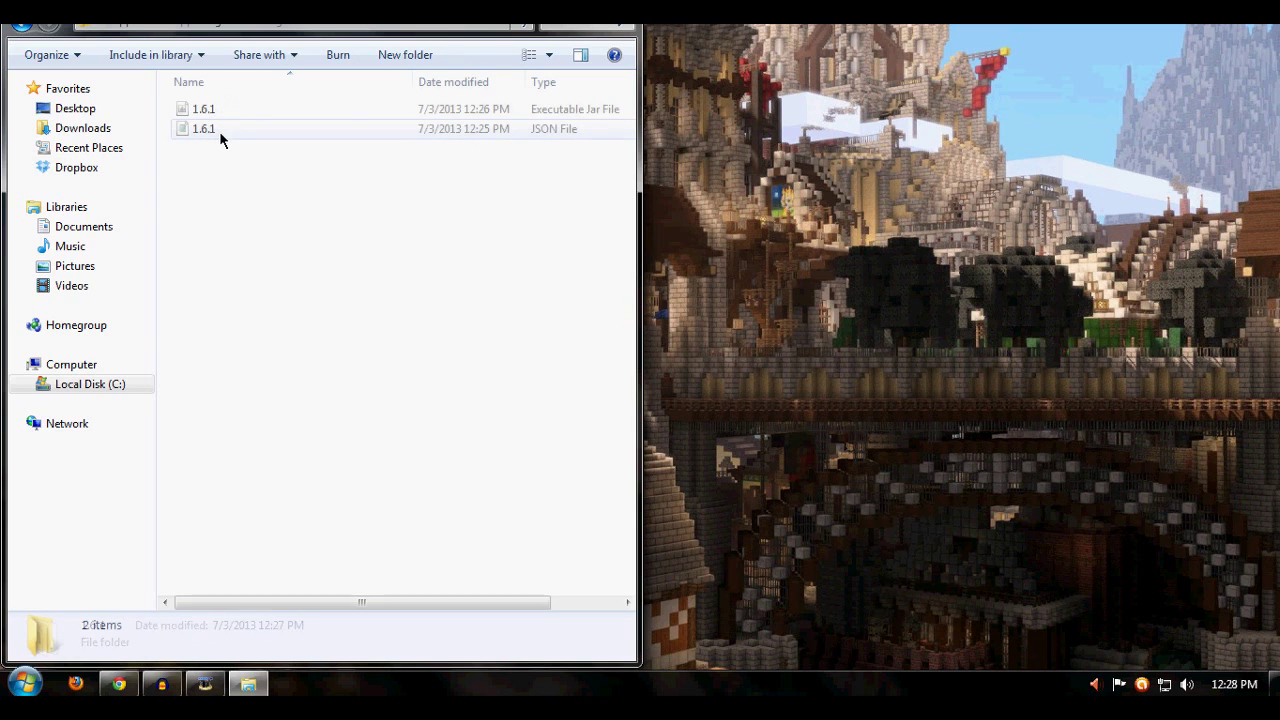
click(214, 116)
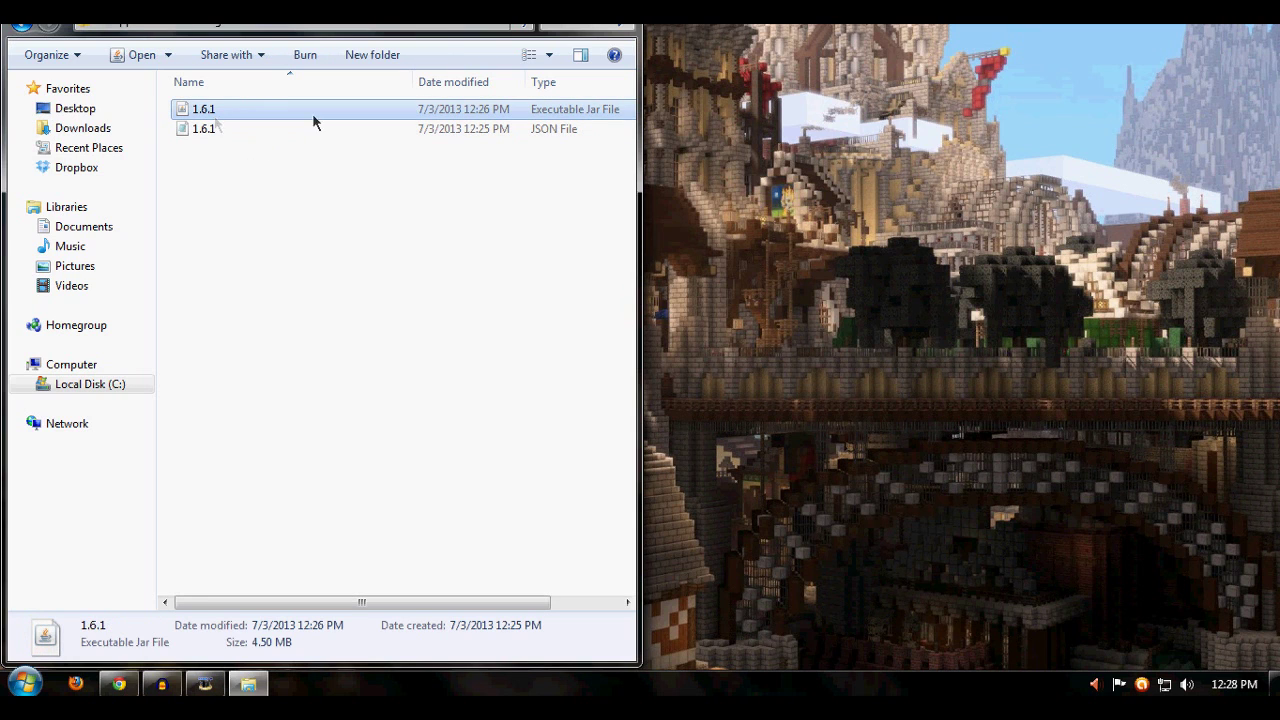
click(348, 133)
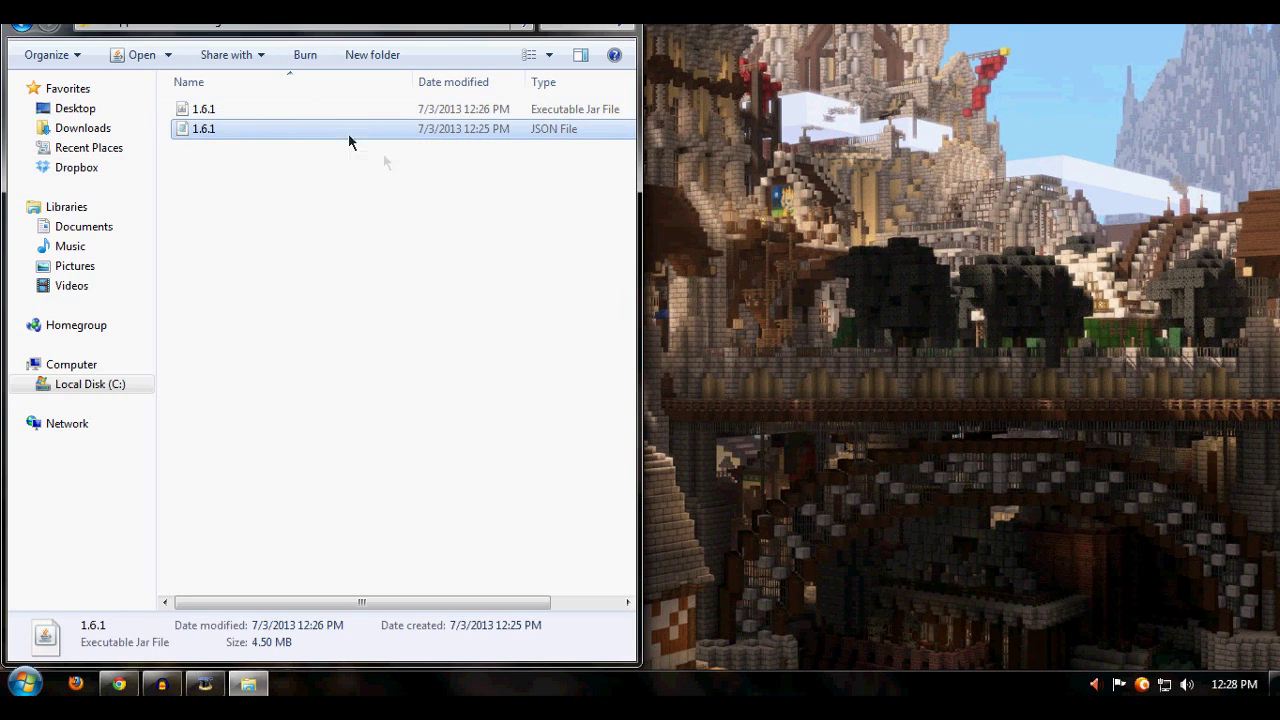
click(316, 172)
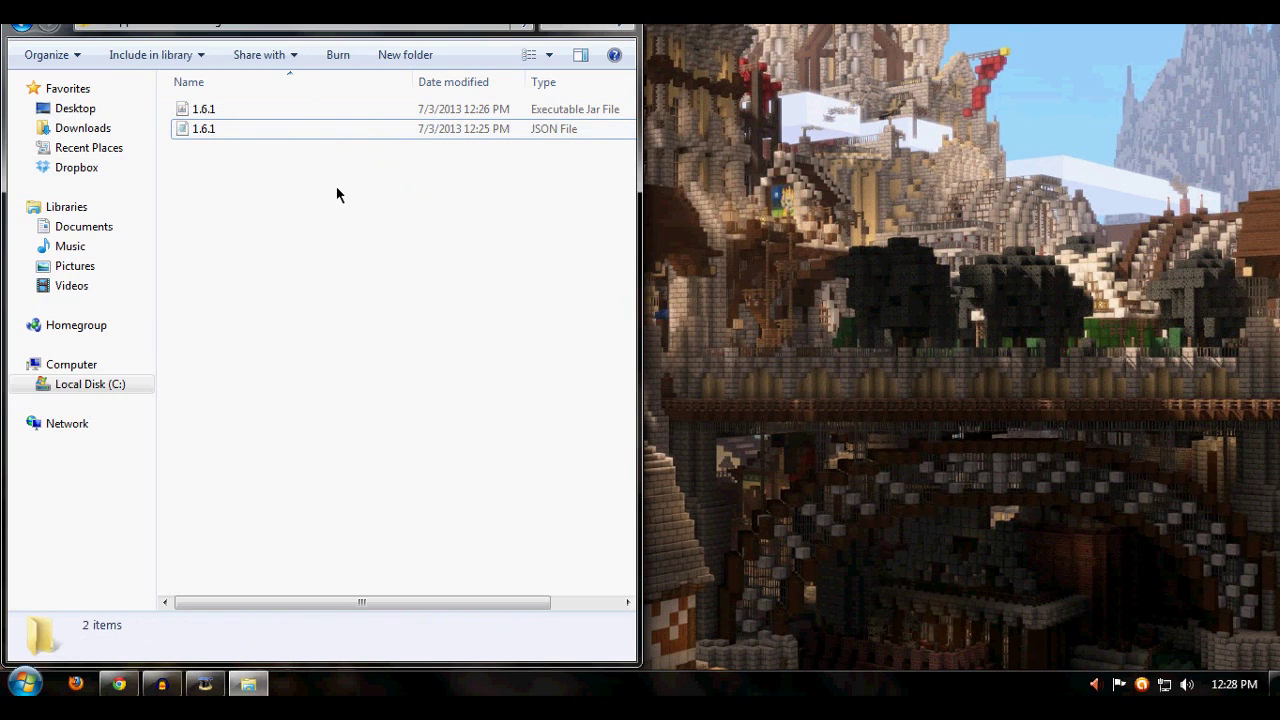
drag(296, 176, 242, 111)
right_click(242, 111)
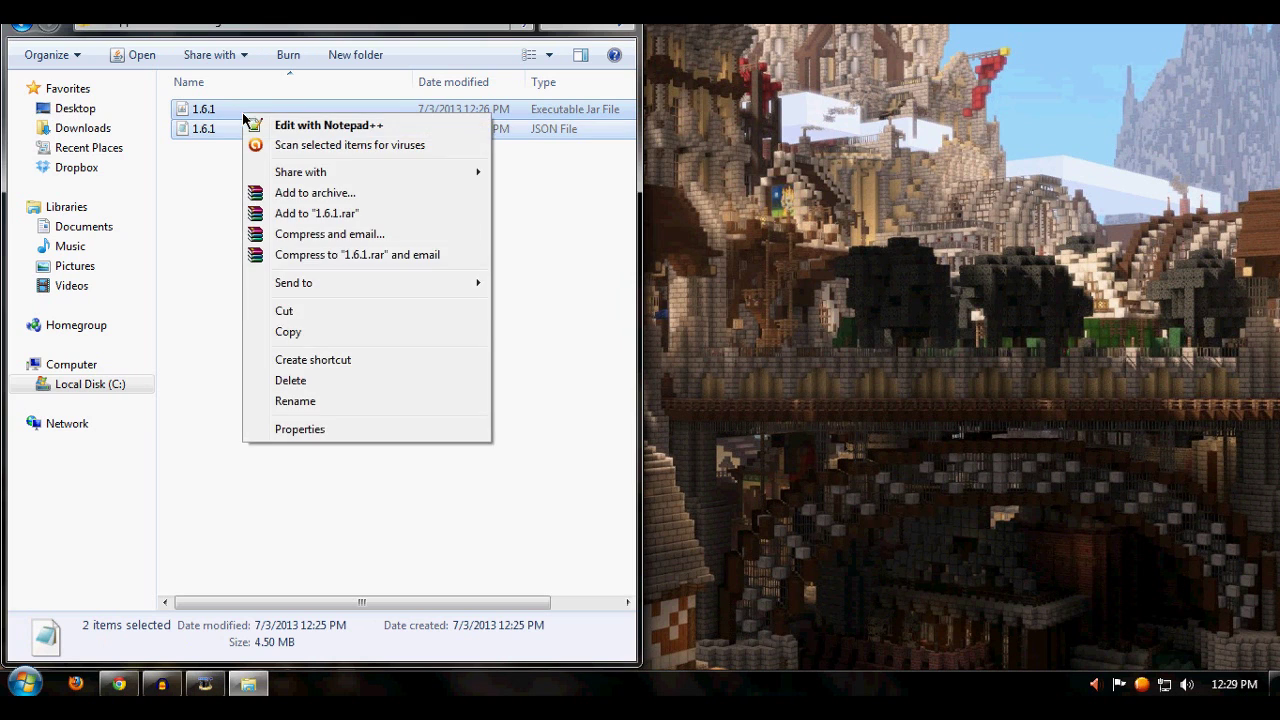
click(276, 331)
Paste the copied jar and JSON files into the 1.6.1mc folder
click(22, 22)
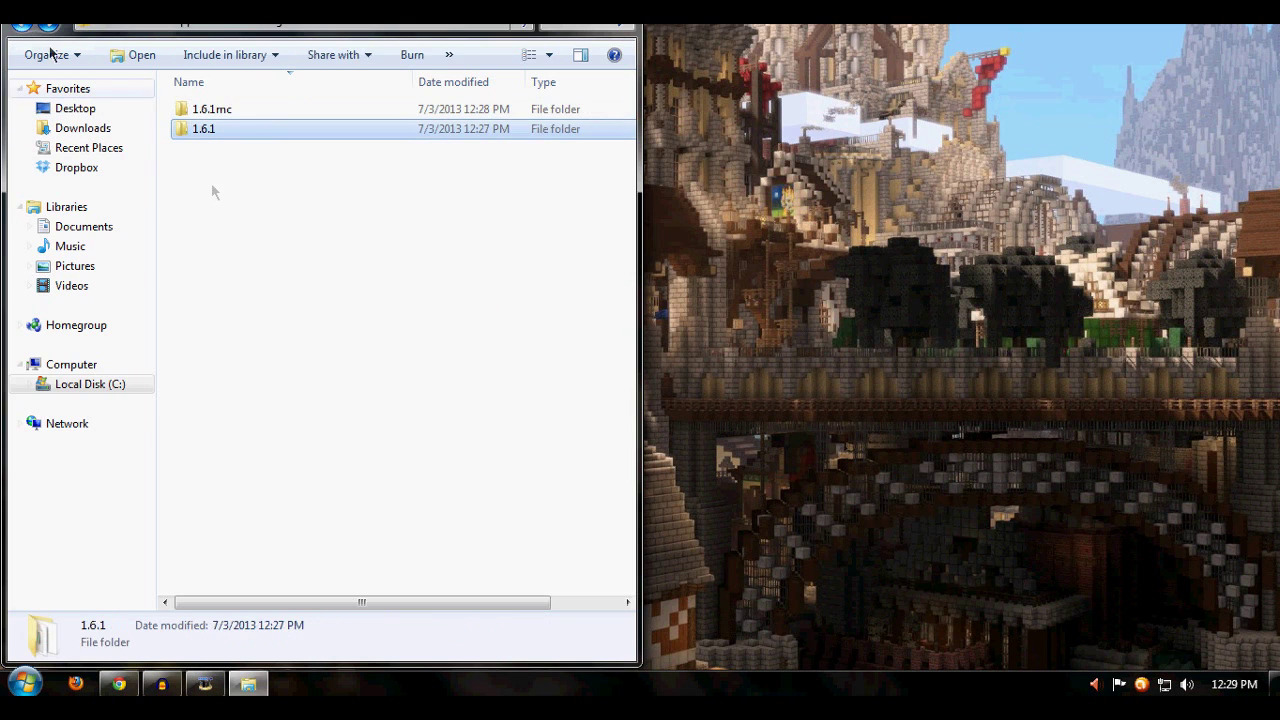
click(214, 115)
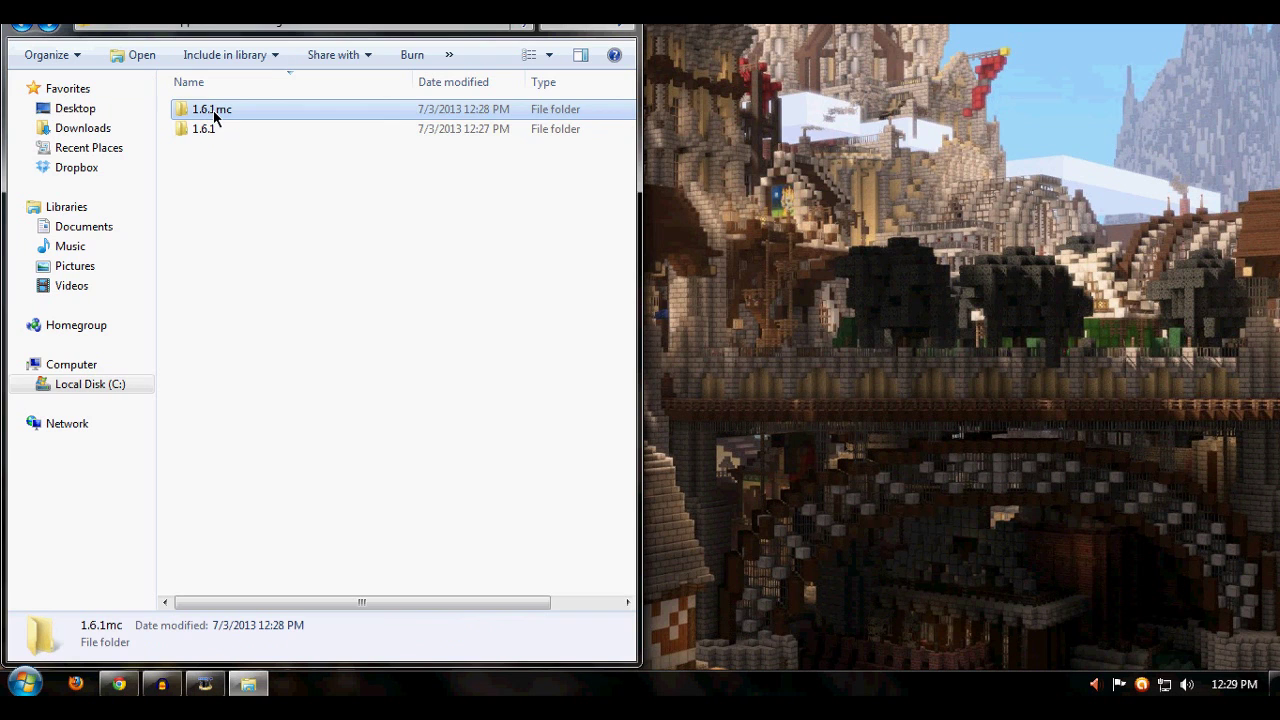
double_click(214, 115)
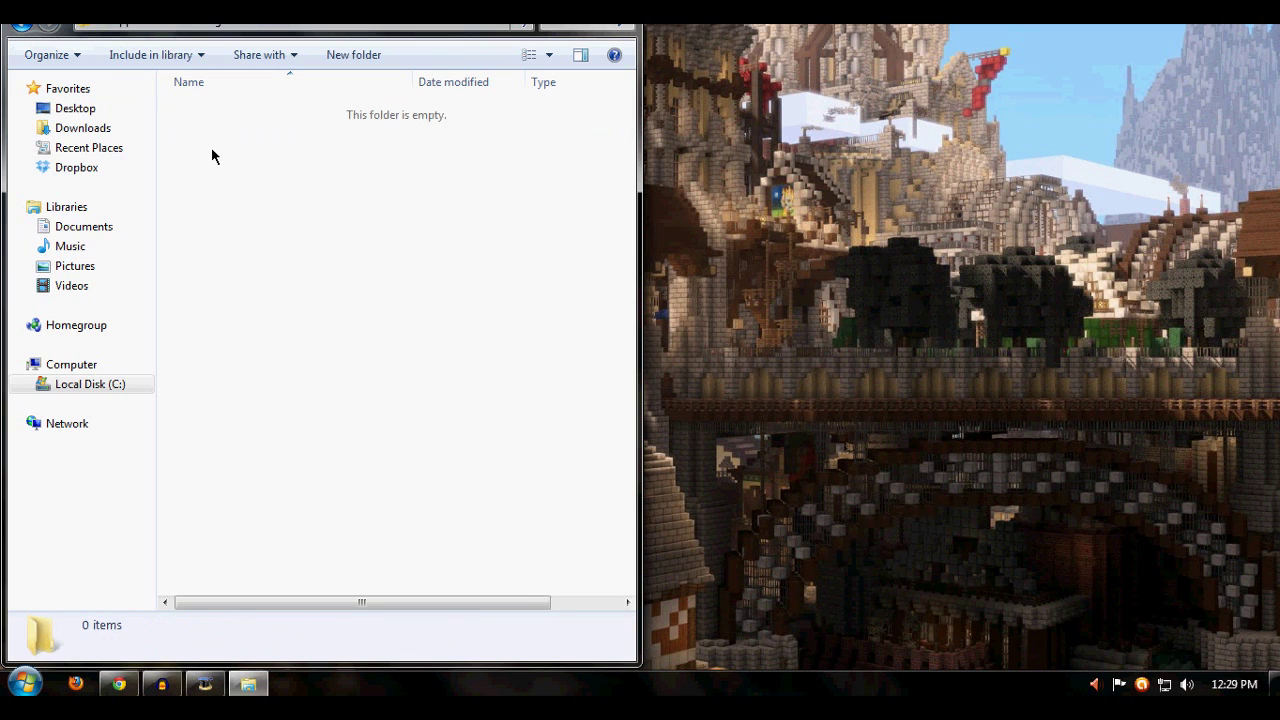
right_click(211, 148)
click(255, 304)
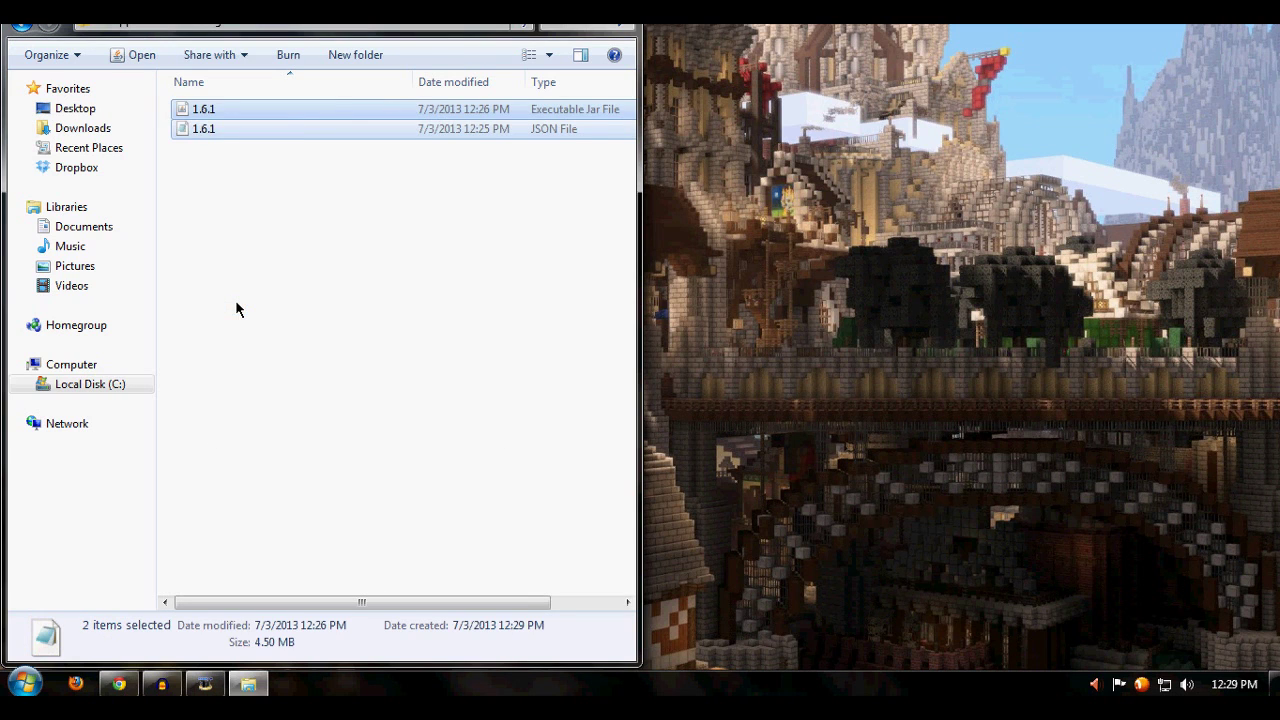
click(222, 112)
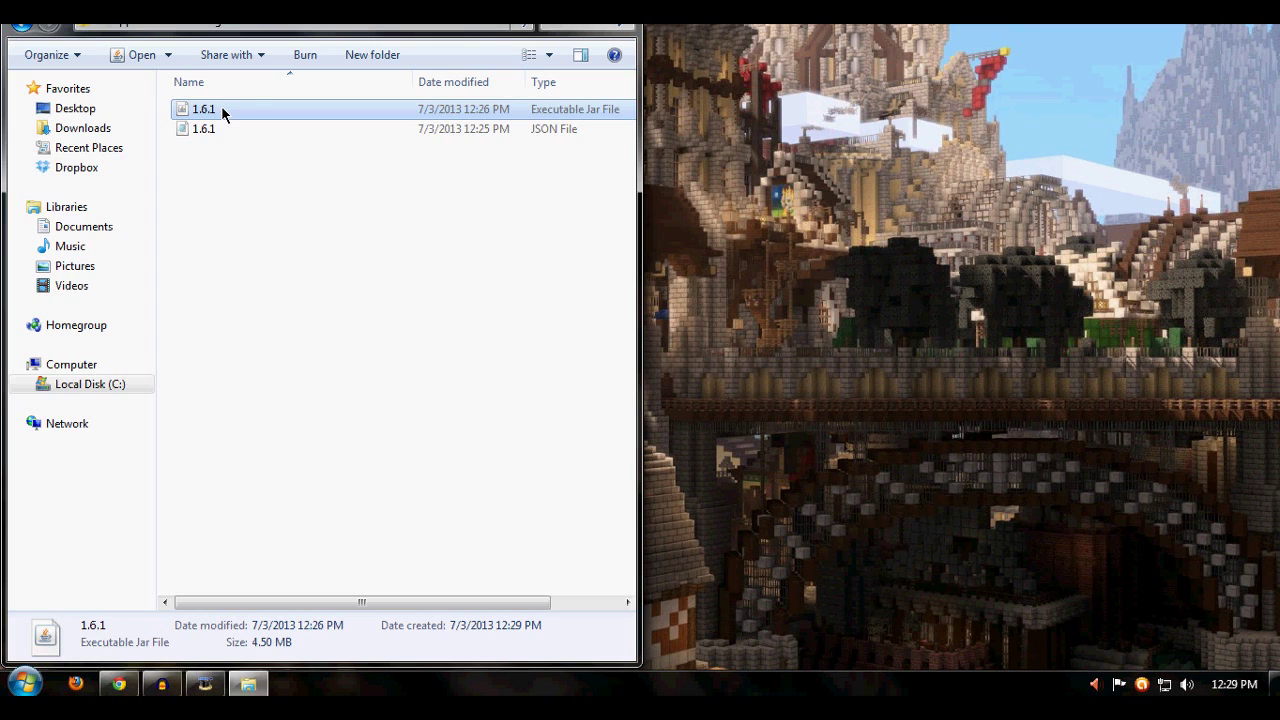
Rename the copied 1.6.1 jar to 1.6.1mc
right_click(253, 107)
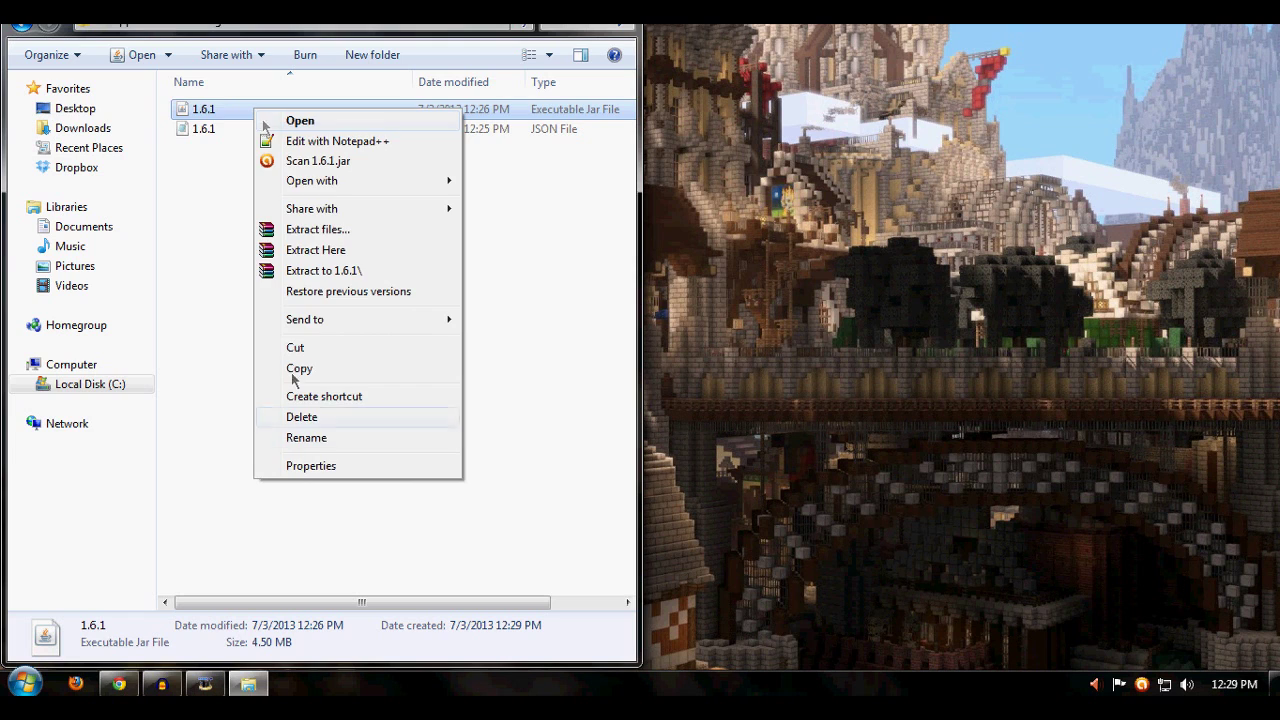
click(306, 437)
click(220, 110)
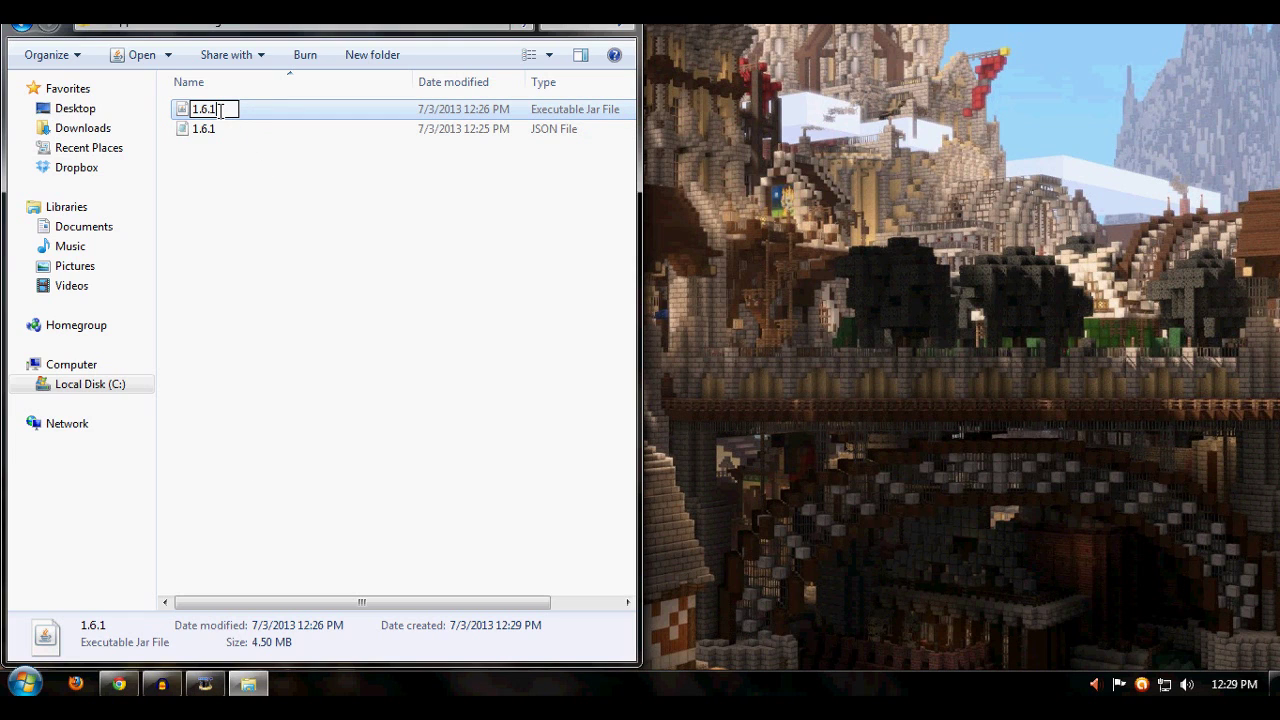
text(mc)
key(Return)
click(368, 212)
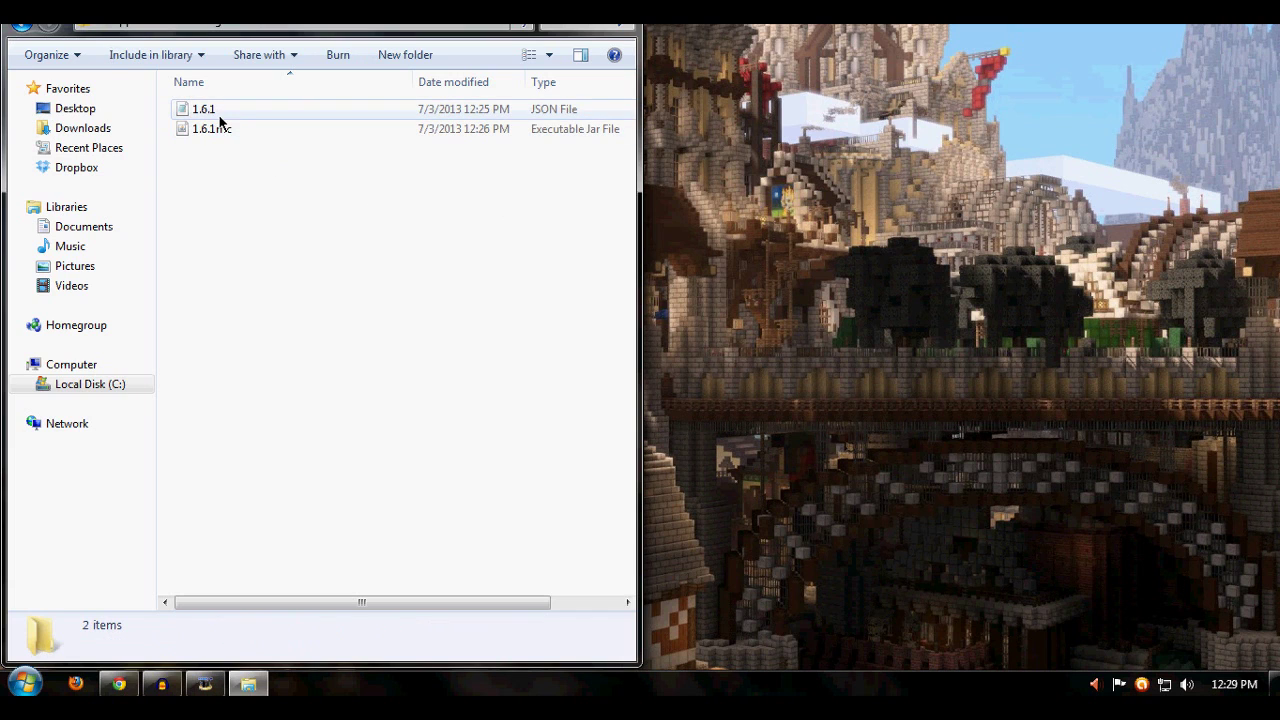
click(222, 132)
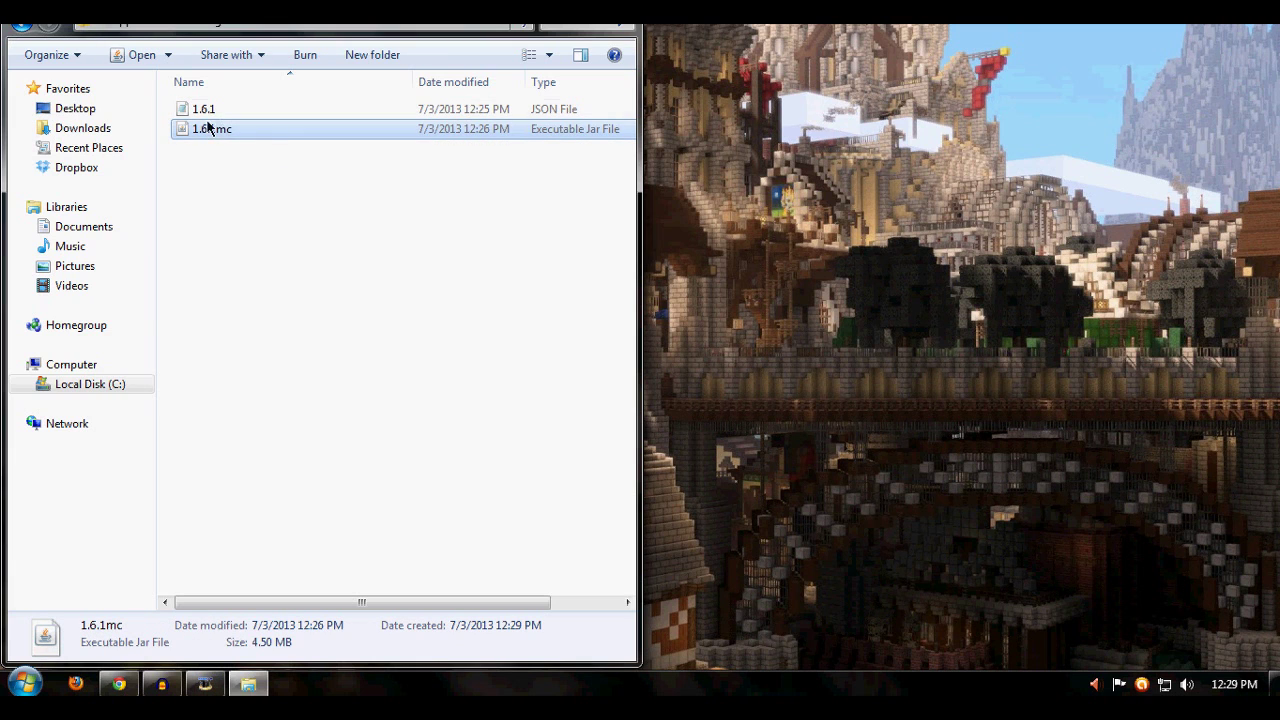
Rename the copied 1.6.1 JSON file to 1.6.1mc
click(229, 108)
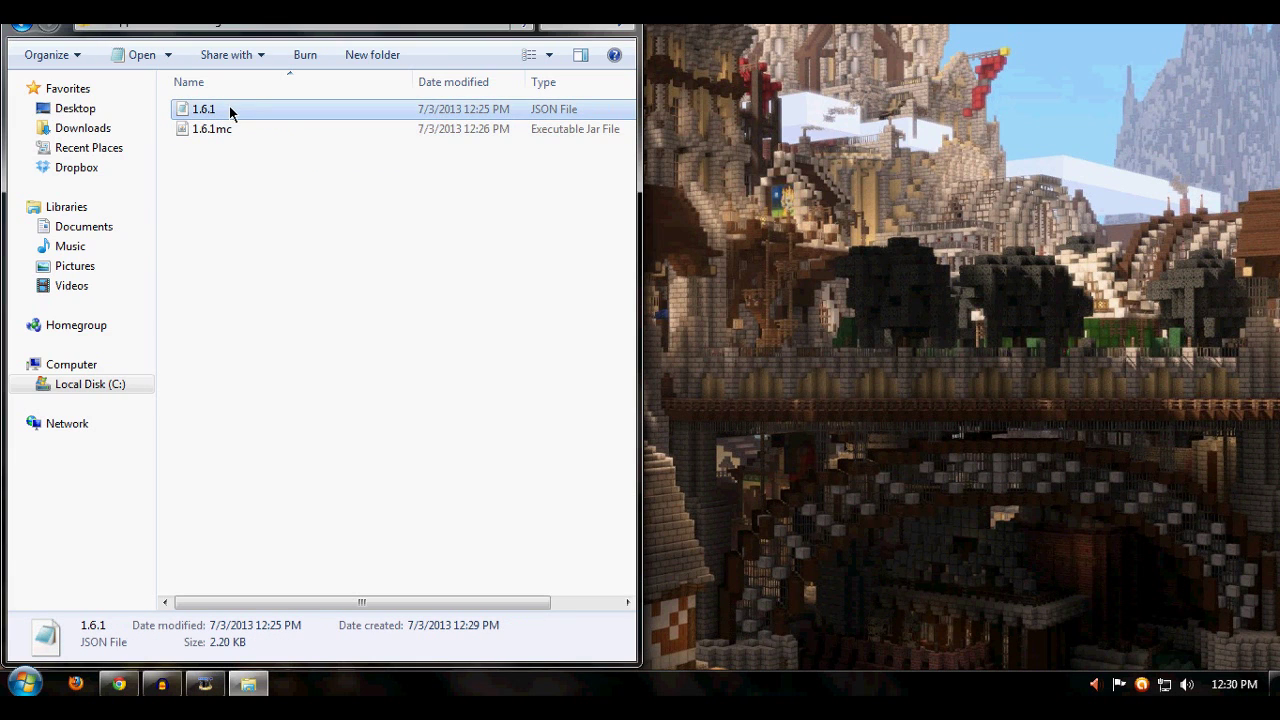
right_click(229, 105)
click(314, 474)
click(228, 108)
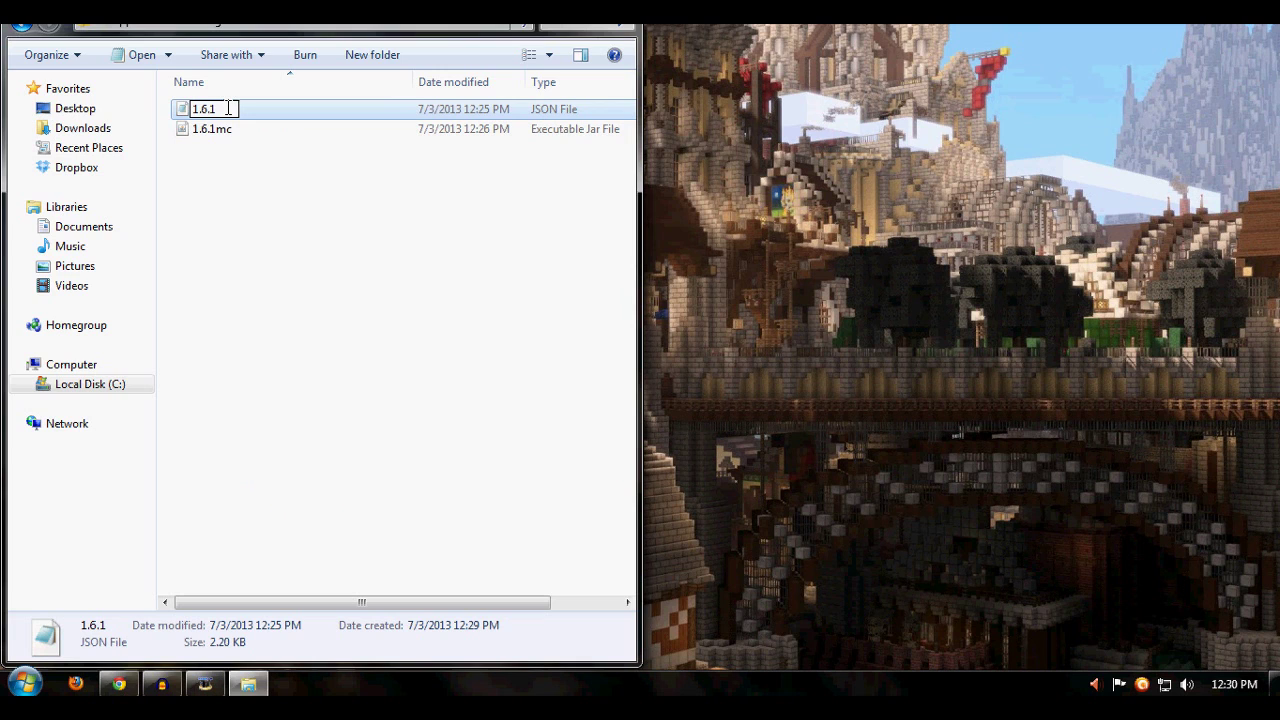
text(mc)
click(217, 250)
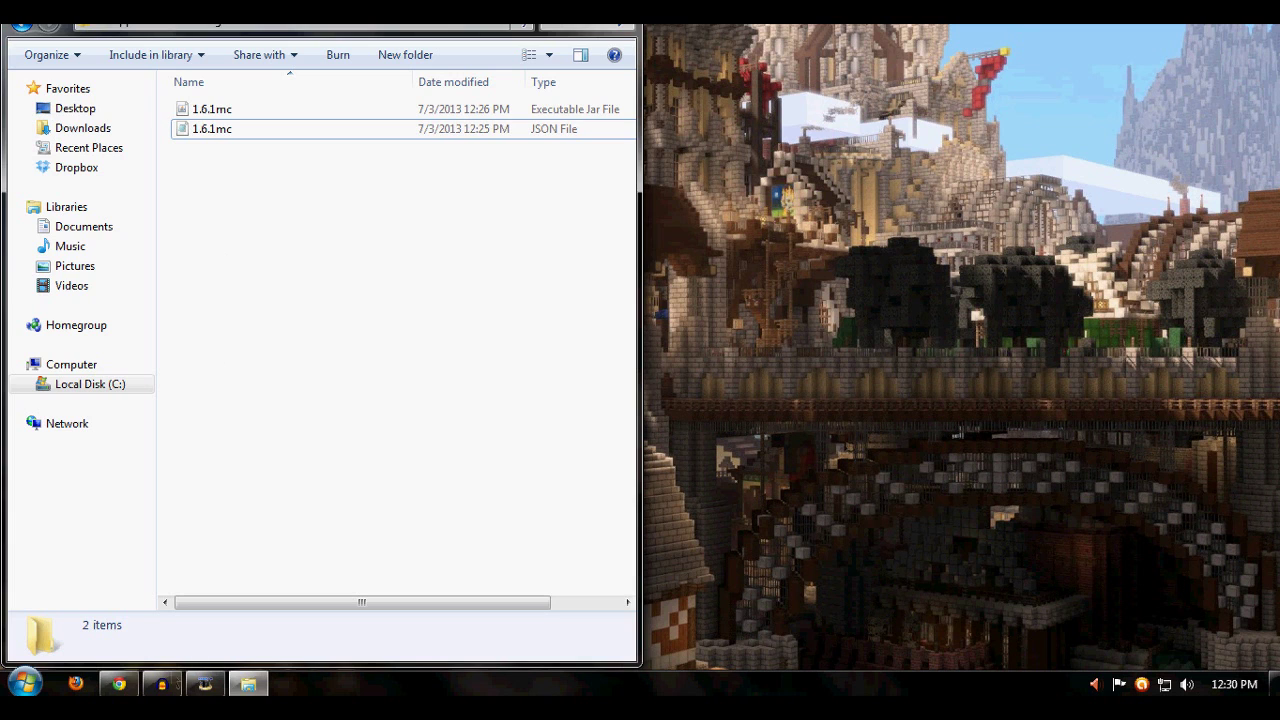
click(108, 686)
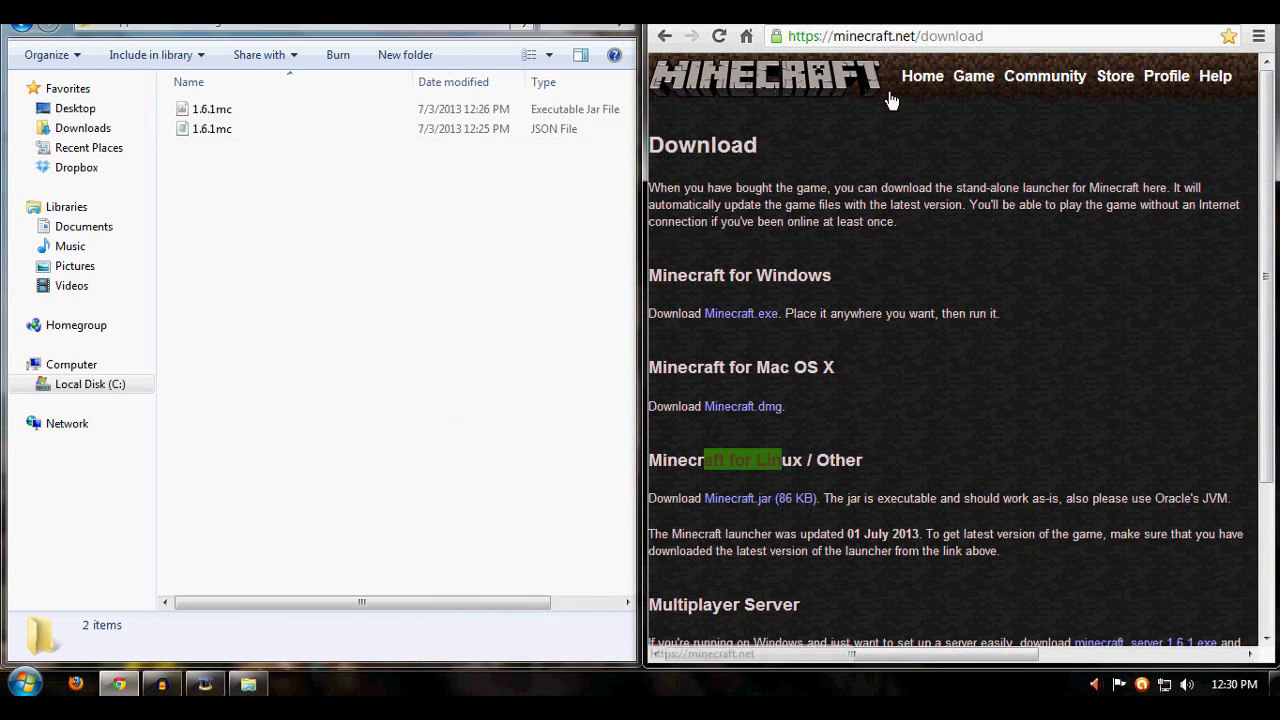
Switch Chrome to the notepad-plus-plus.org tab, then select the 1.6.1mc JSON file
key(ctrl+Tab)
drag(900, 656, 872, 613)
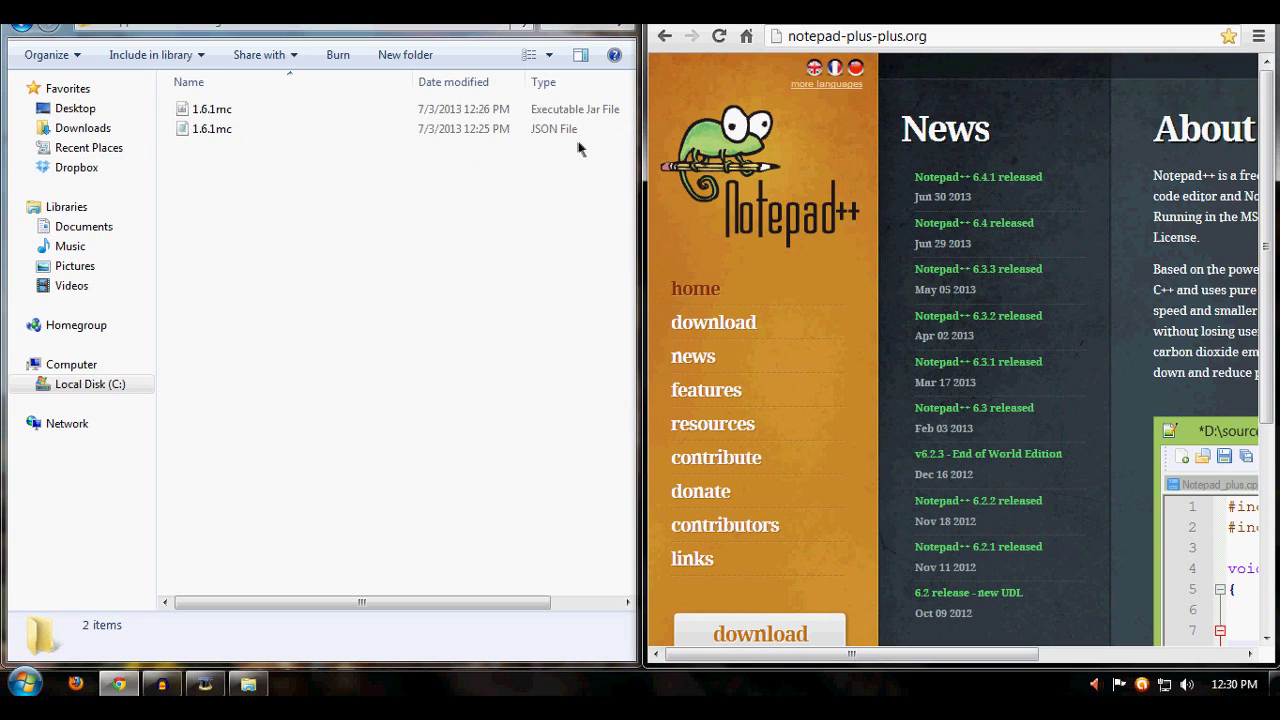
click(270, 128)
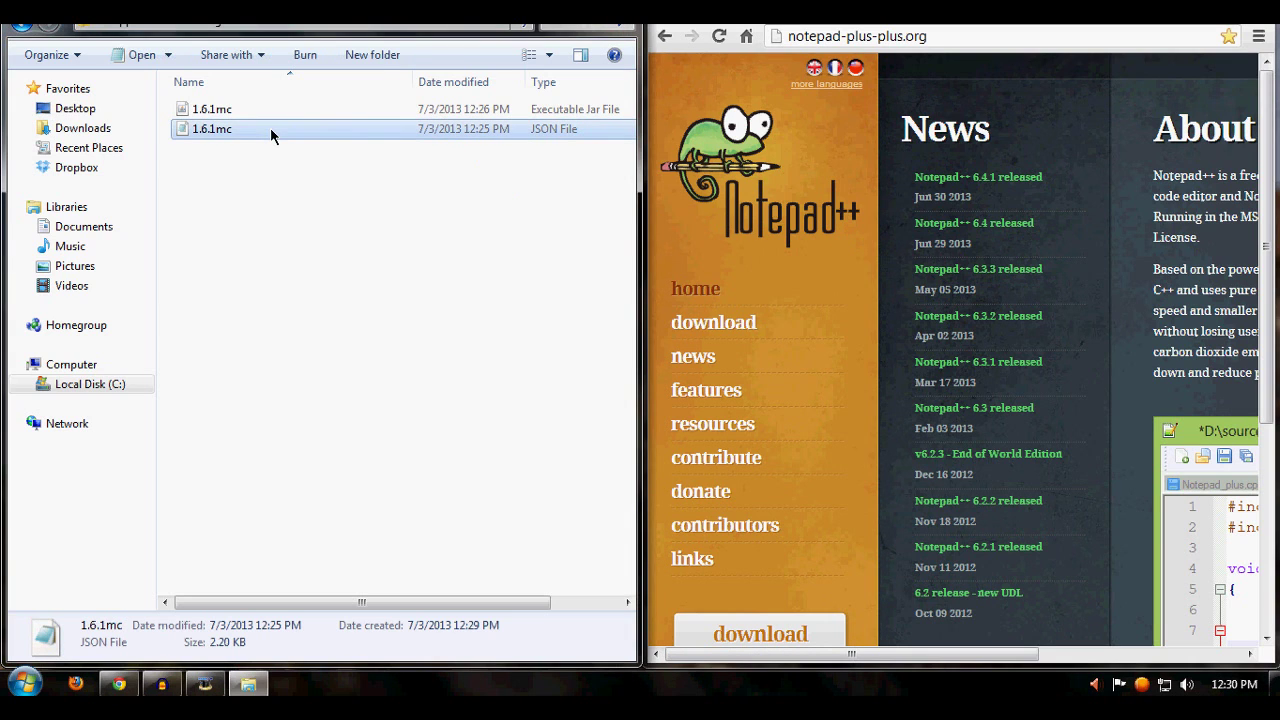
Open 1.6.1mc.json in Notepad++ and change the line-2 version id to 1.6.1mc
right_click(442, 134)
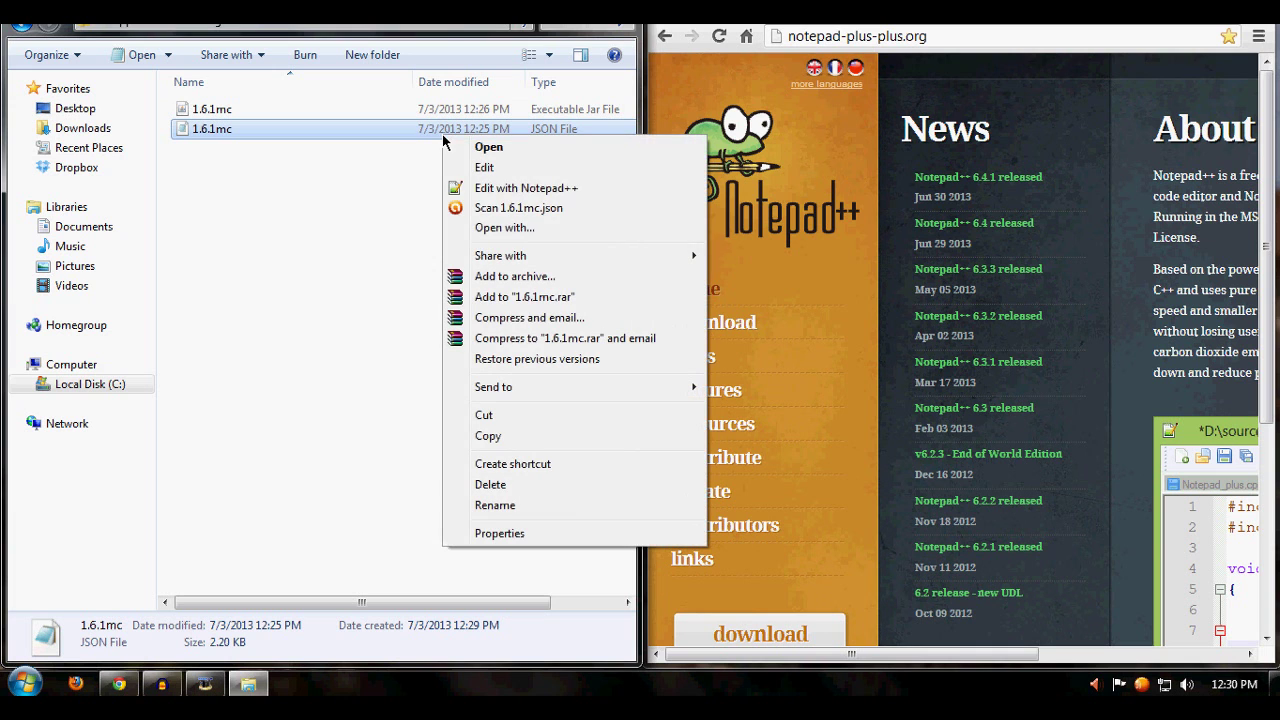
click(508, 188)
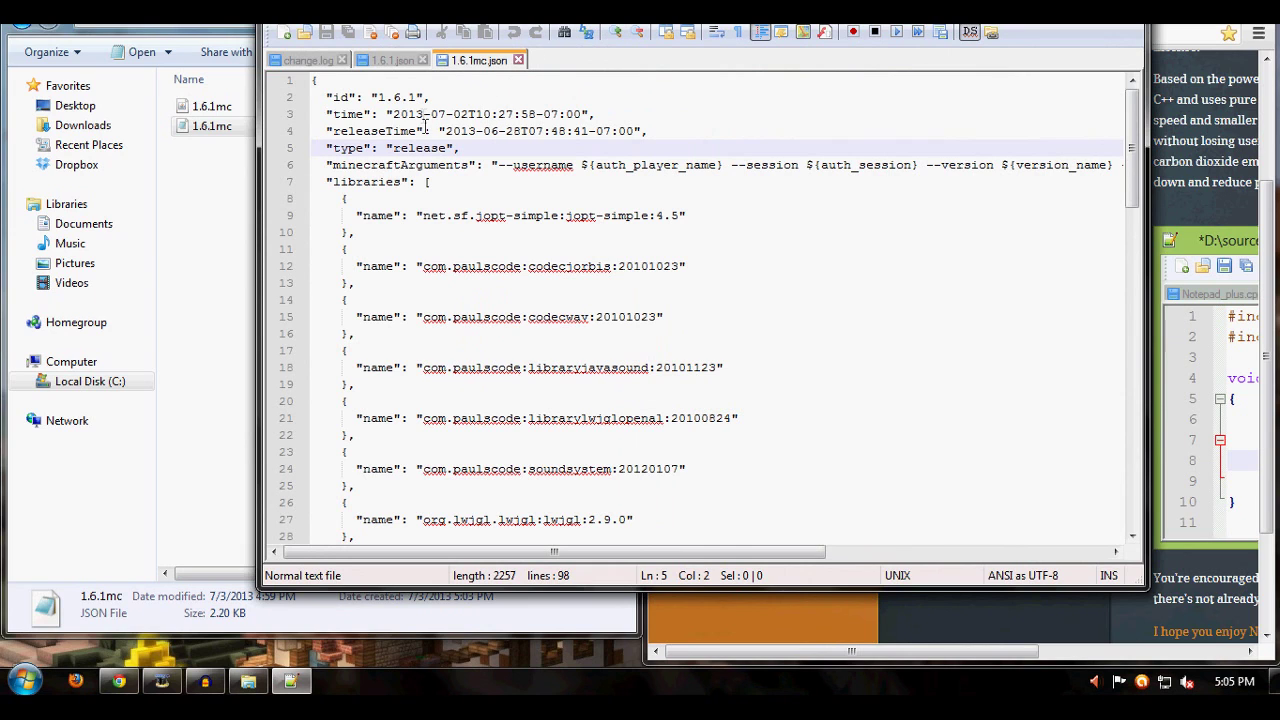
click(413, 97)
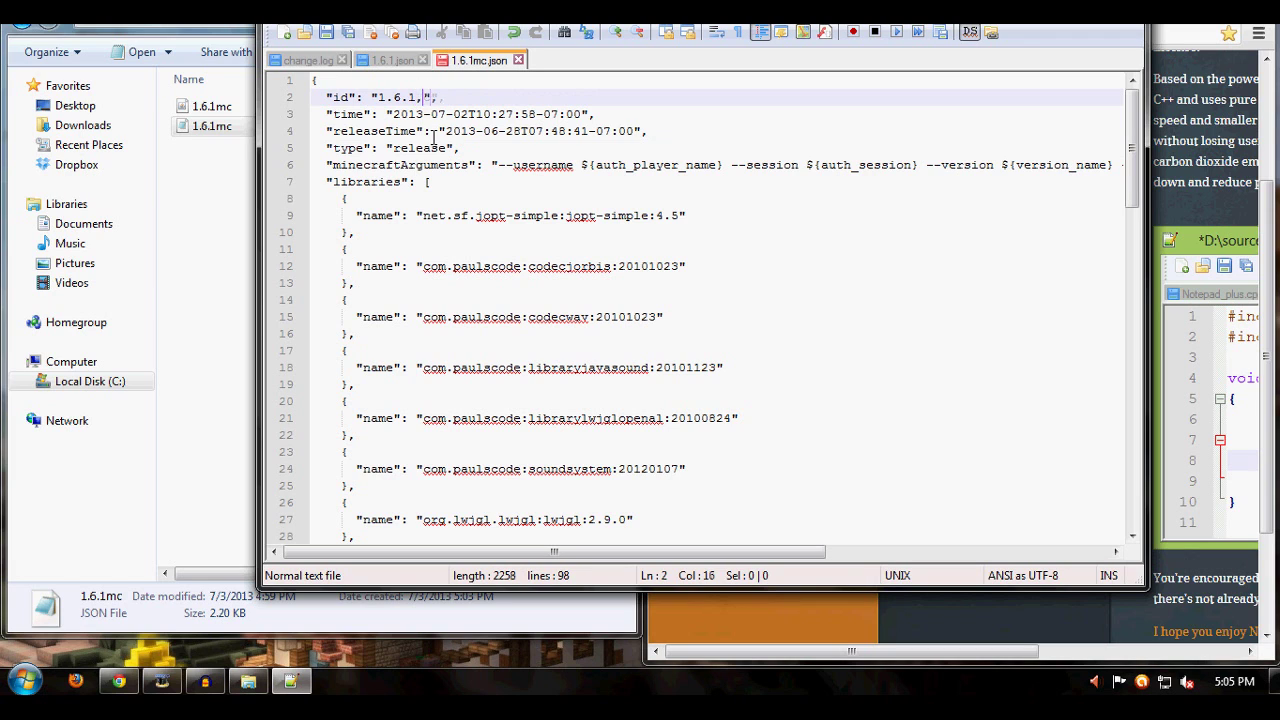
key(BackSpace)
text(`)
key(BackSpace)
text(1)
Save the edited 1.6.1mc.json file from the File menu
click(290, 12)
mouse_move(330, 12)
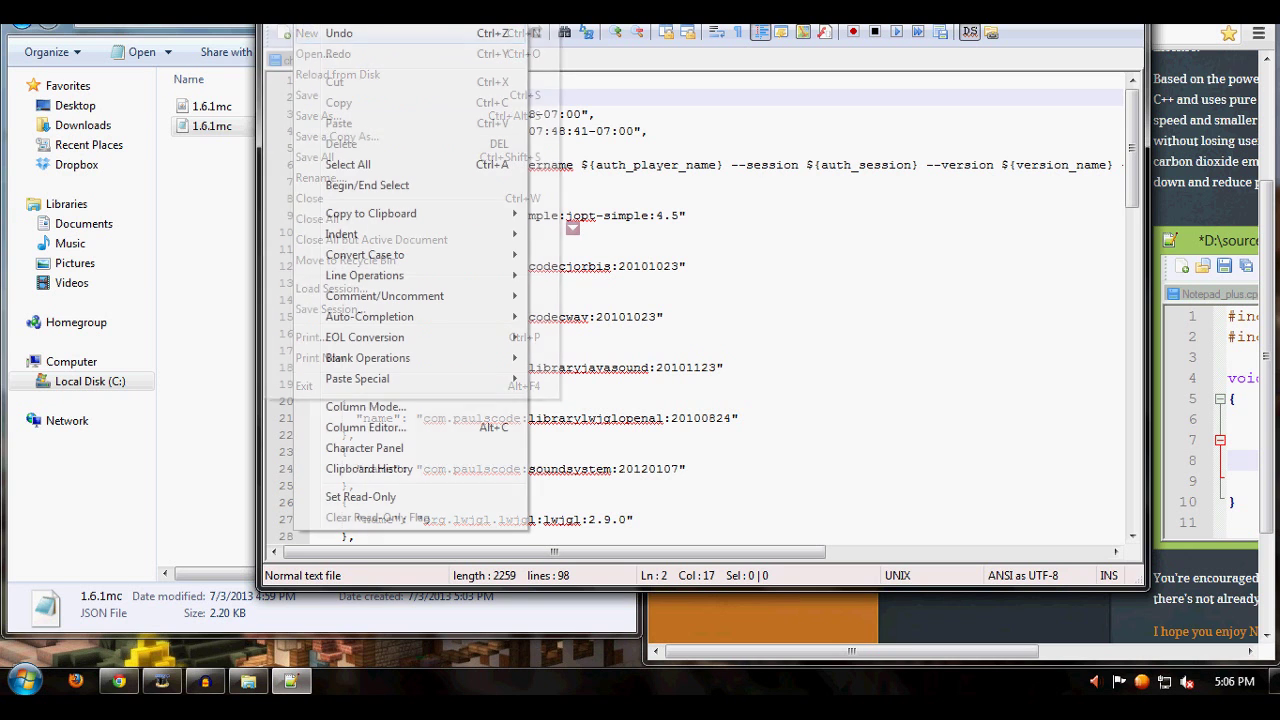
mouse_move(290, 12)
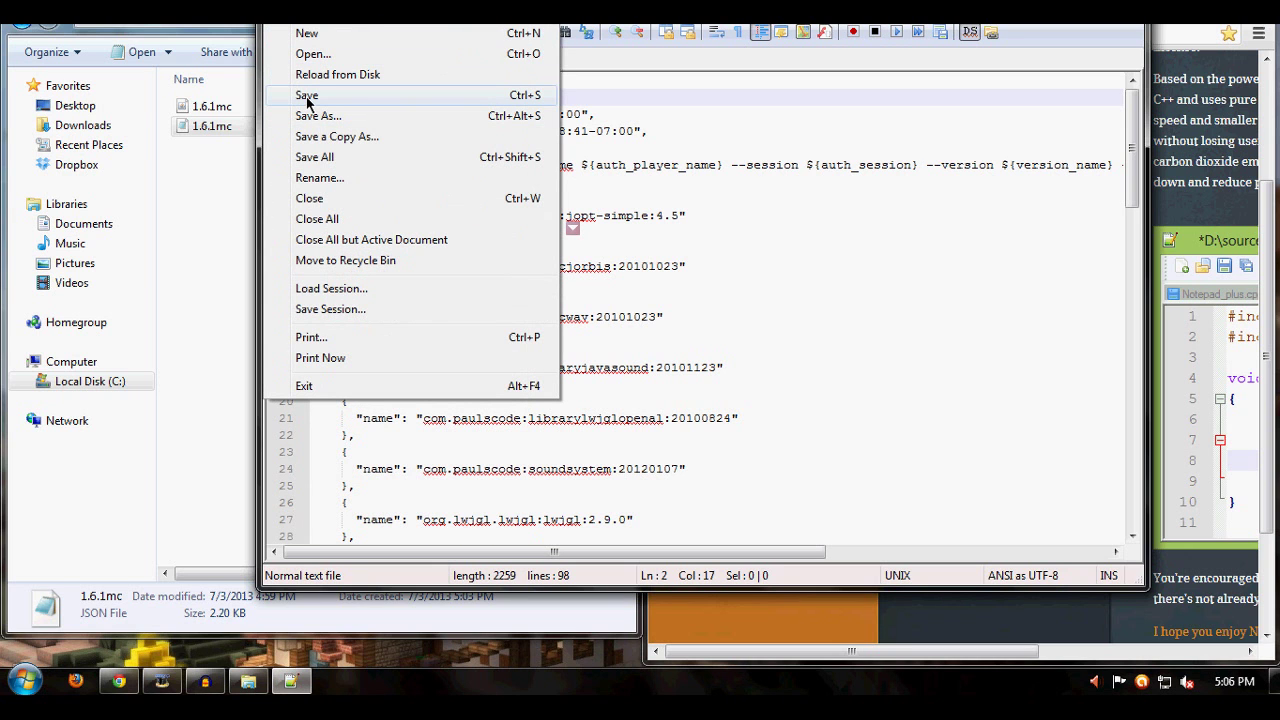
click(306, 96)
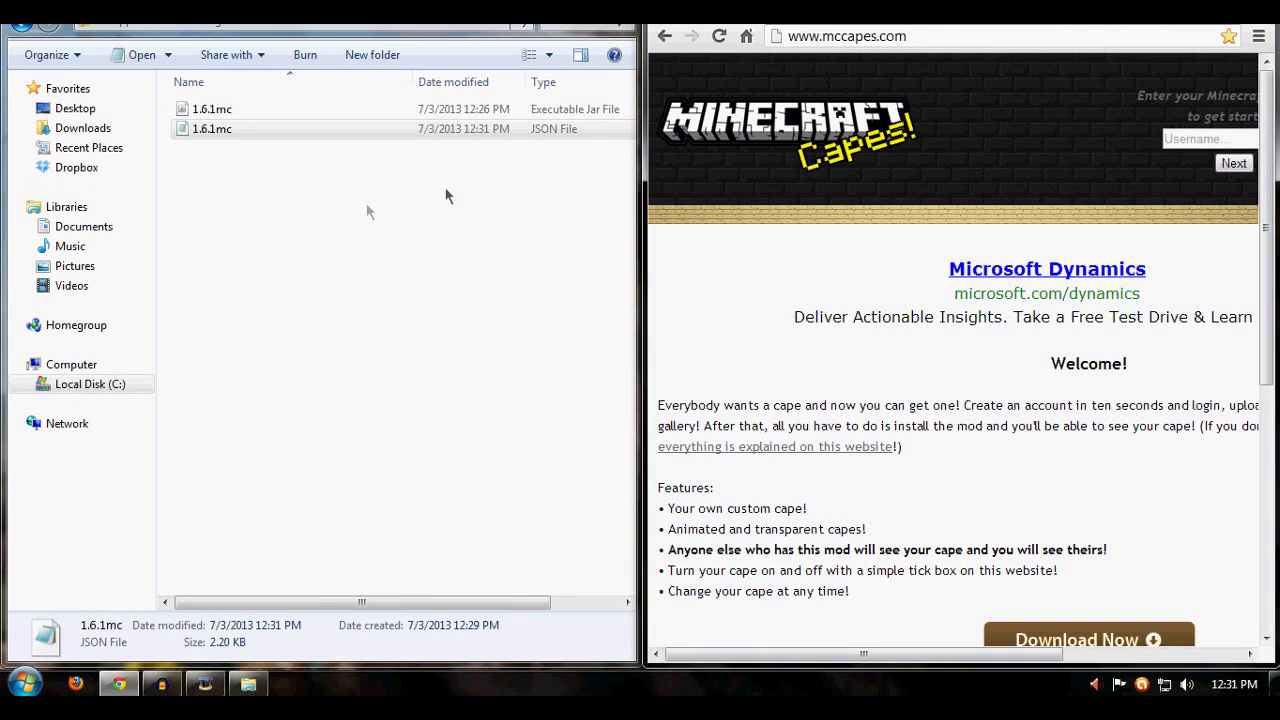
Download the standard MCCapes mod for Minecraft v1.6.1 from mccapes.com, skipping the ad
click(366, 203)
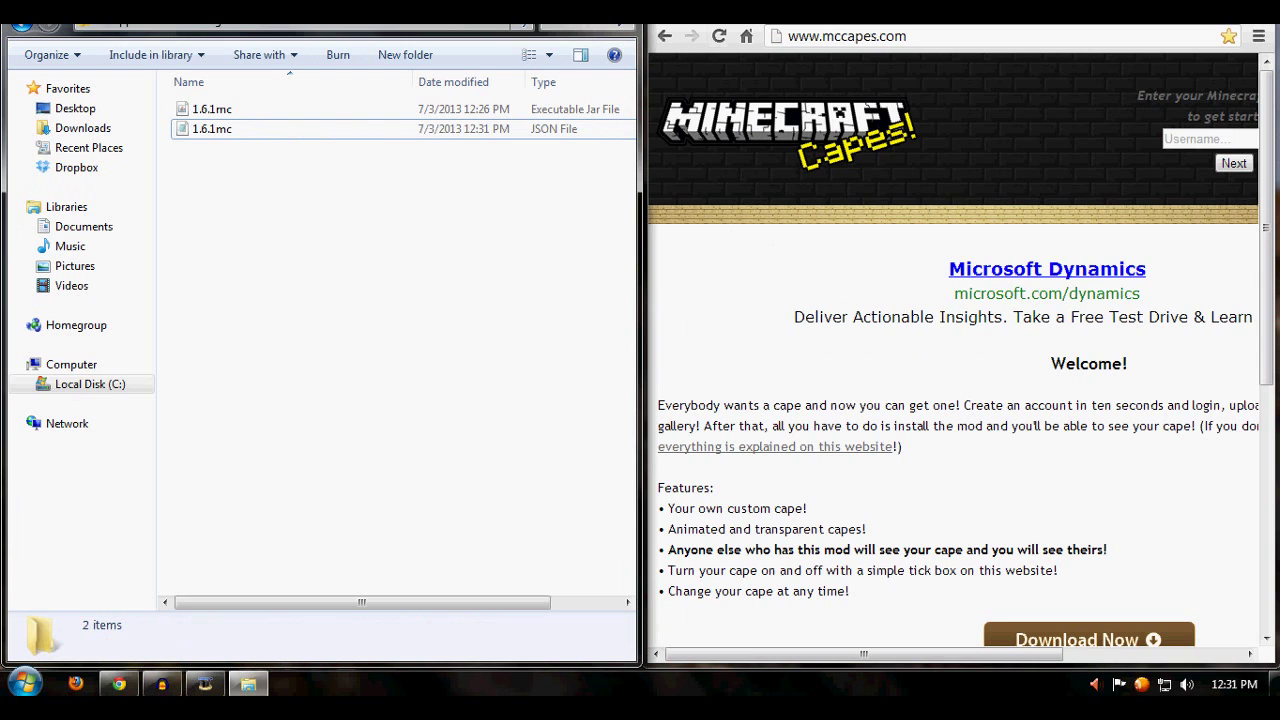
scroll(926, 443, down, 2)
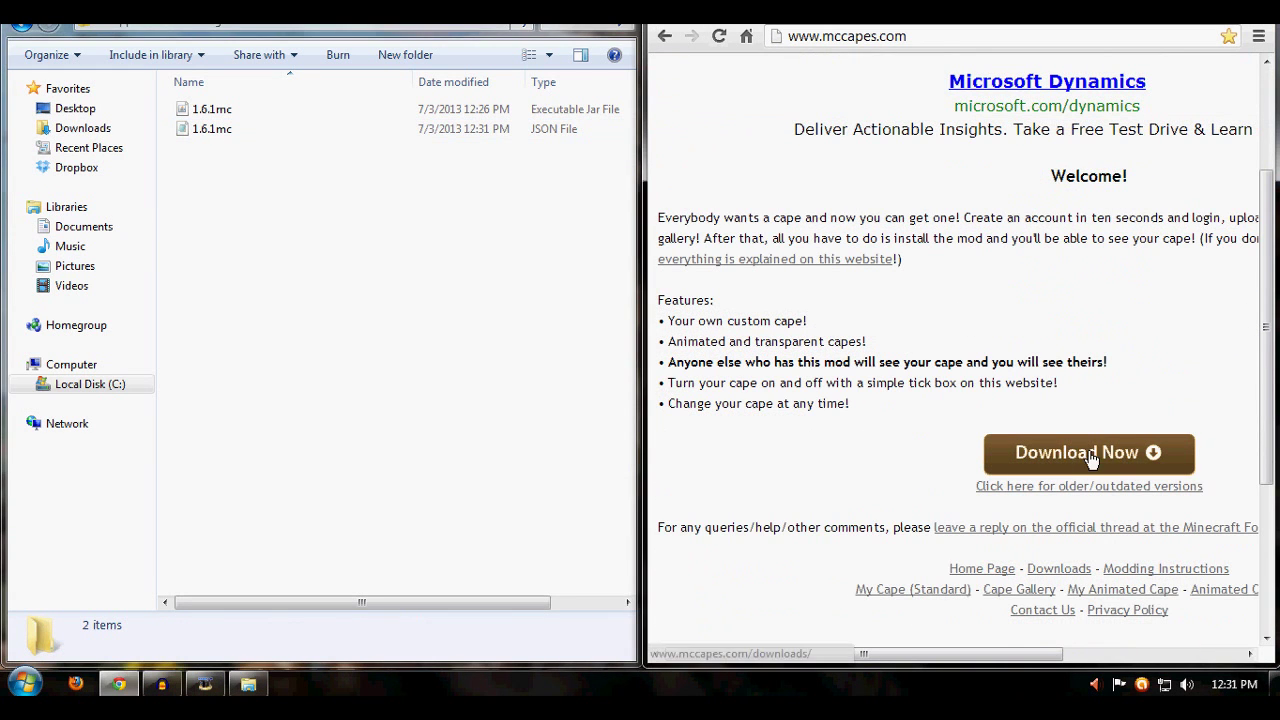
click(1090, 454)
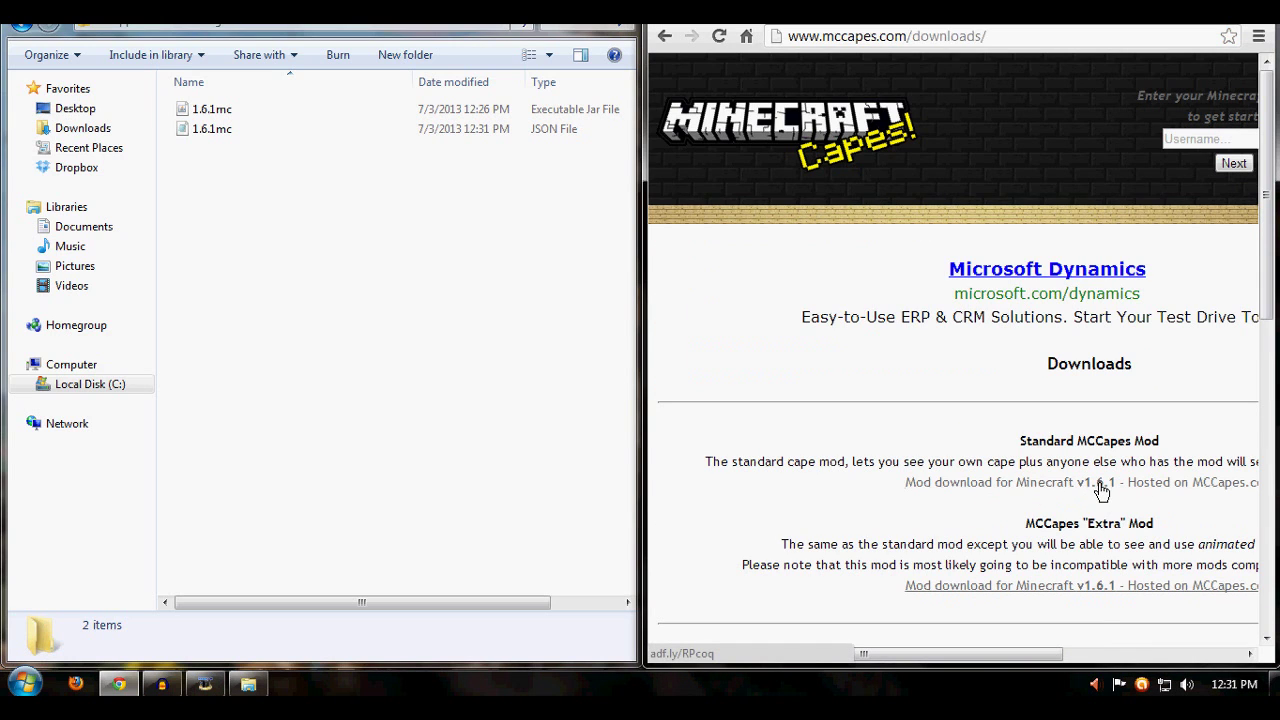
click(1098, 488)
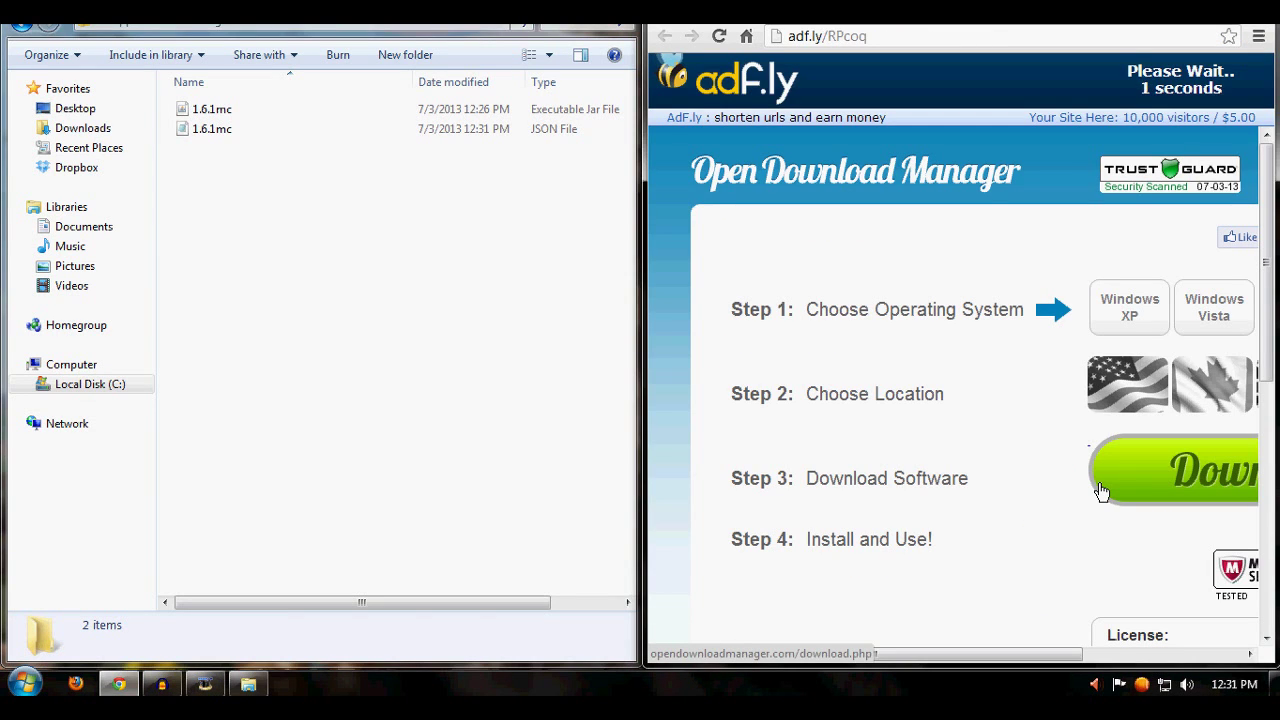
click(1189, 94)
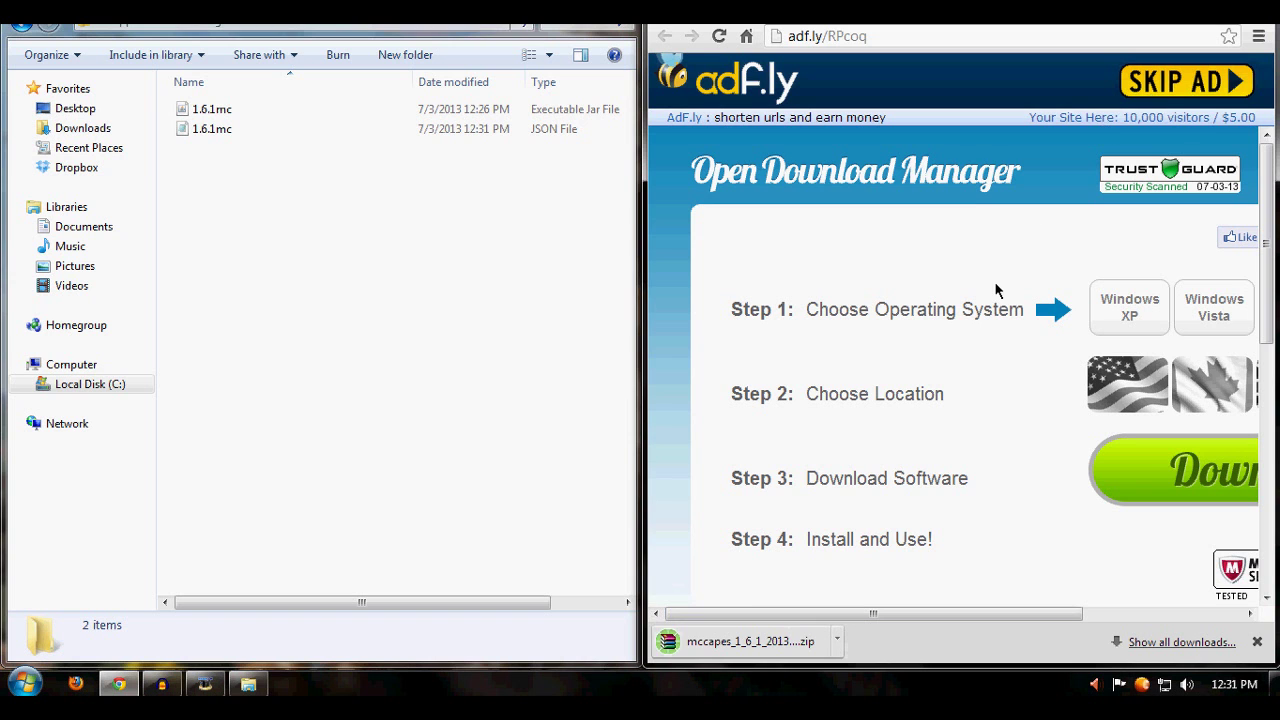
Open mccapes_1_6_1_20130702_1452.zip in WinRAR on the right half, showing bej.class
click(775, 638)
drag(435, 36, 1018, 57)
click(1046, 360)
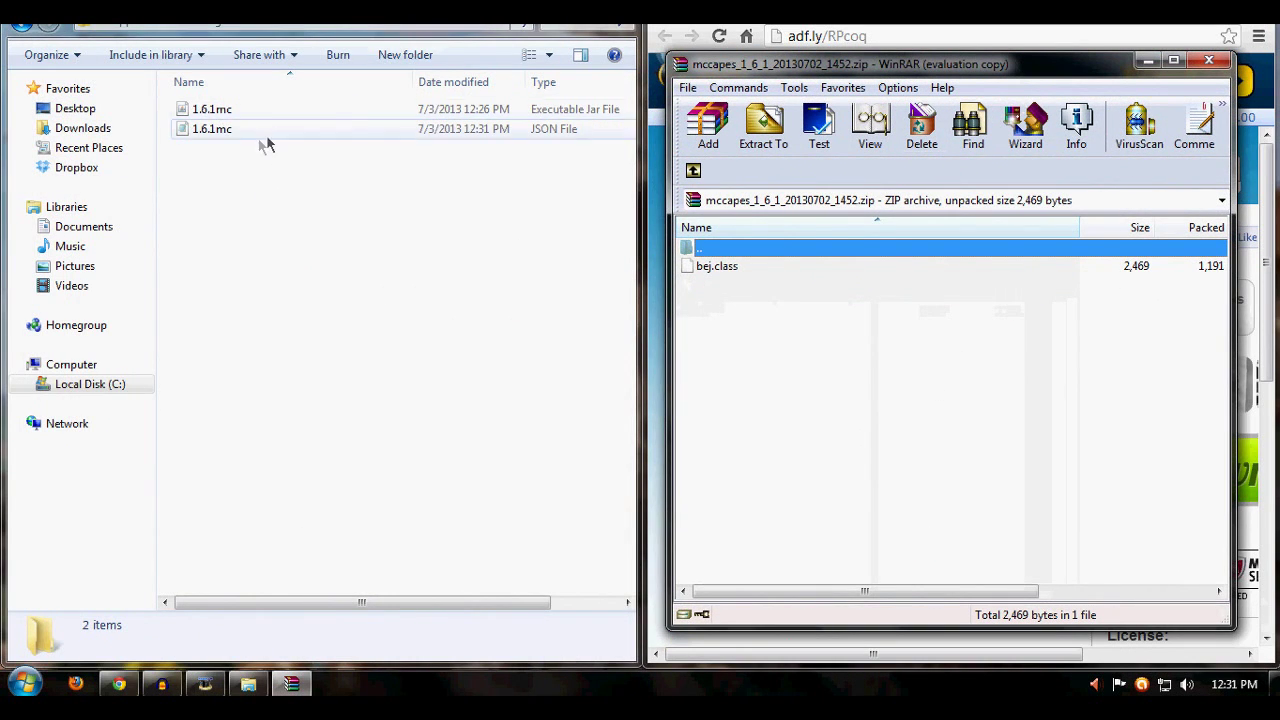
Open 1.6.1mc.jar as a WinRAR archive and delete its META-INF folder
click(256, 112)
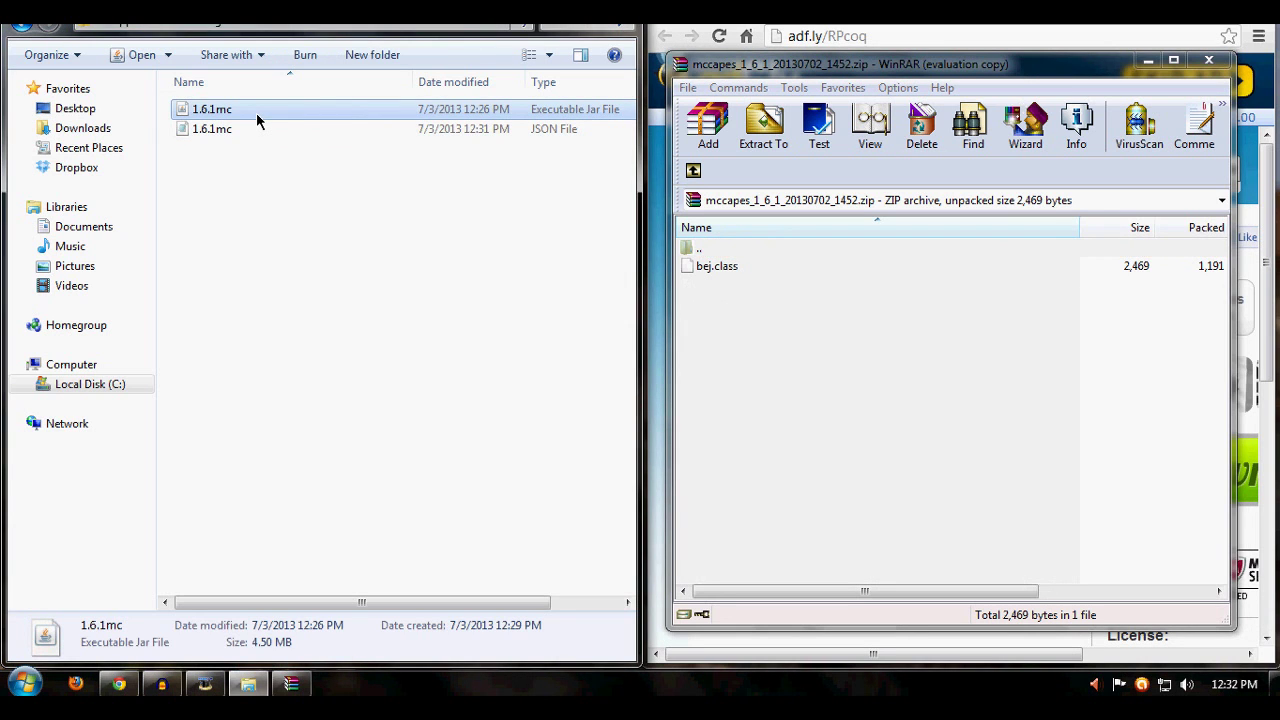
right_click(256, 112)
mouse_move(320, 186)
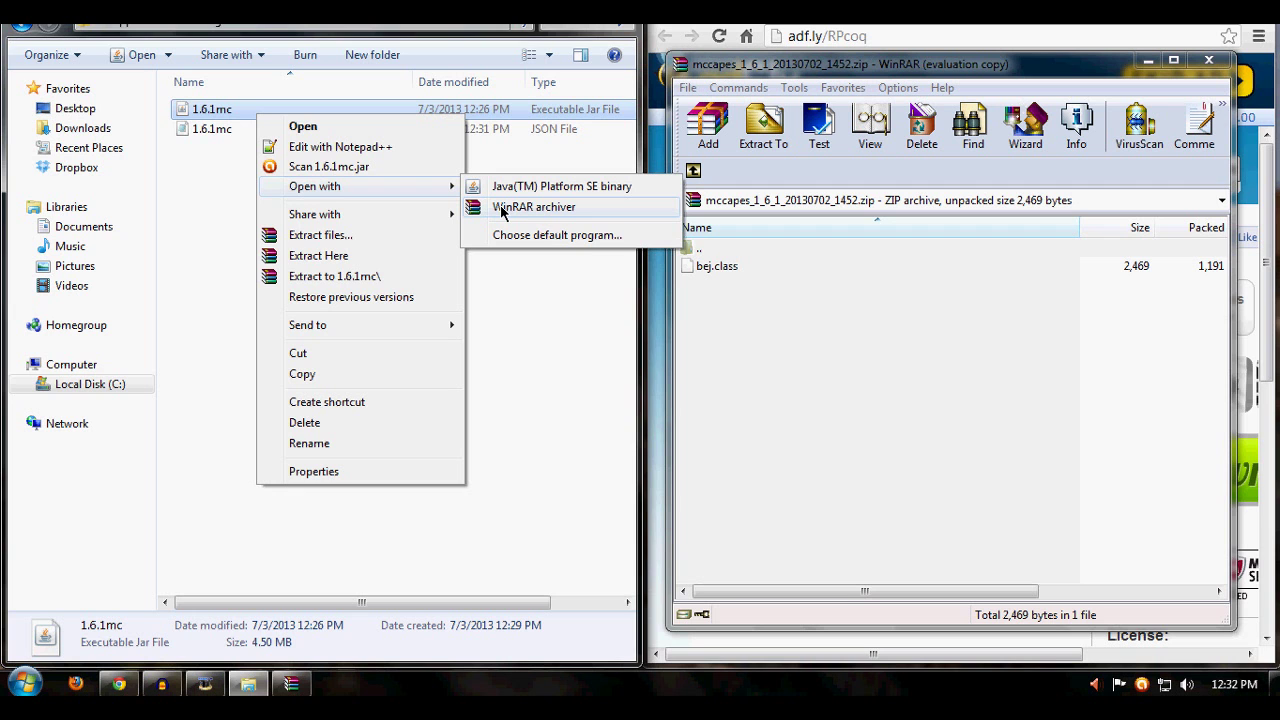
click(503, 212)
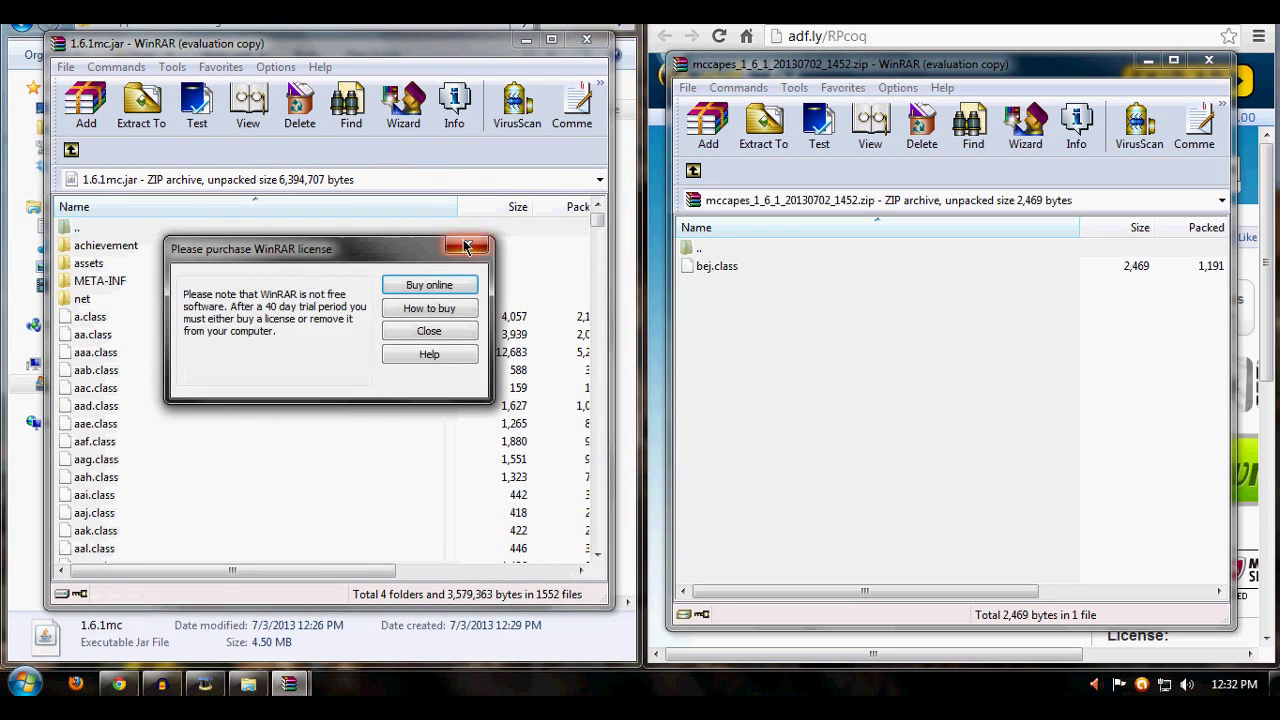
click(466, 248)
click(120, 283)
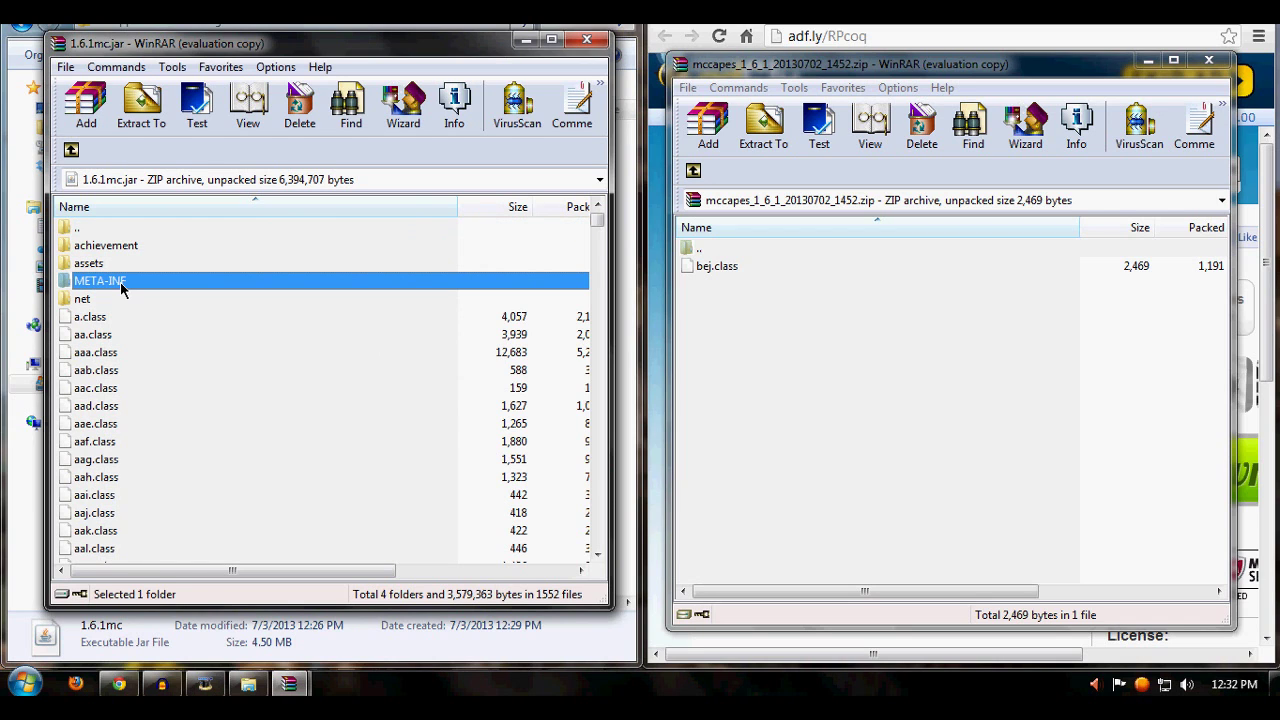
key(Delete)
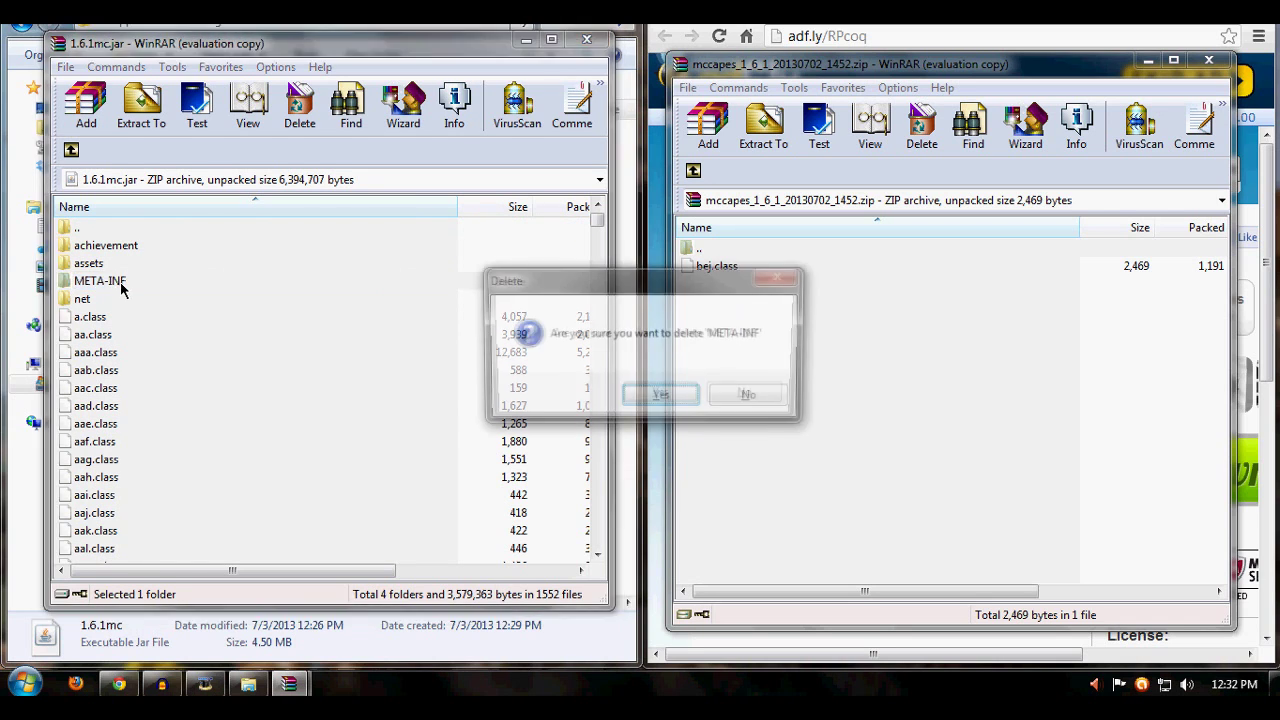
key(Return)
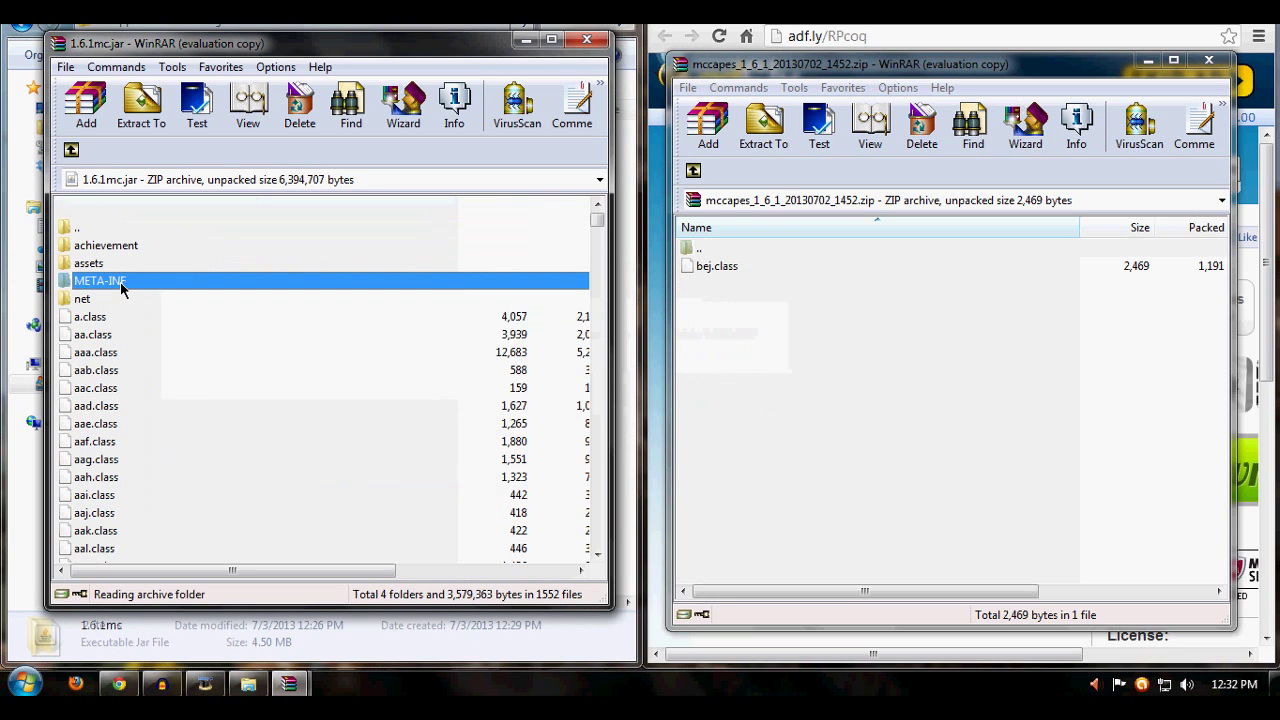
Copy bej.class from the mod archive into 1.6.1mc.jar and close the mod archive
click(676, 358)
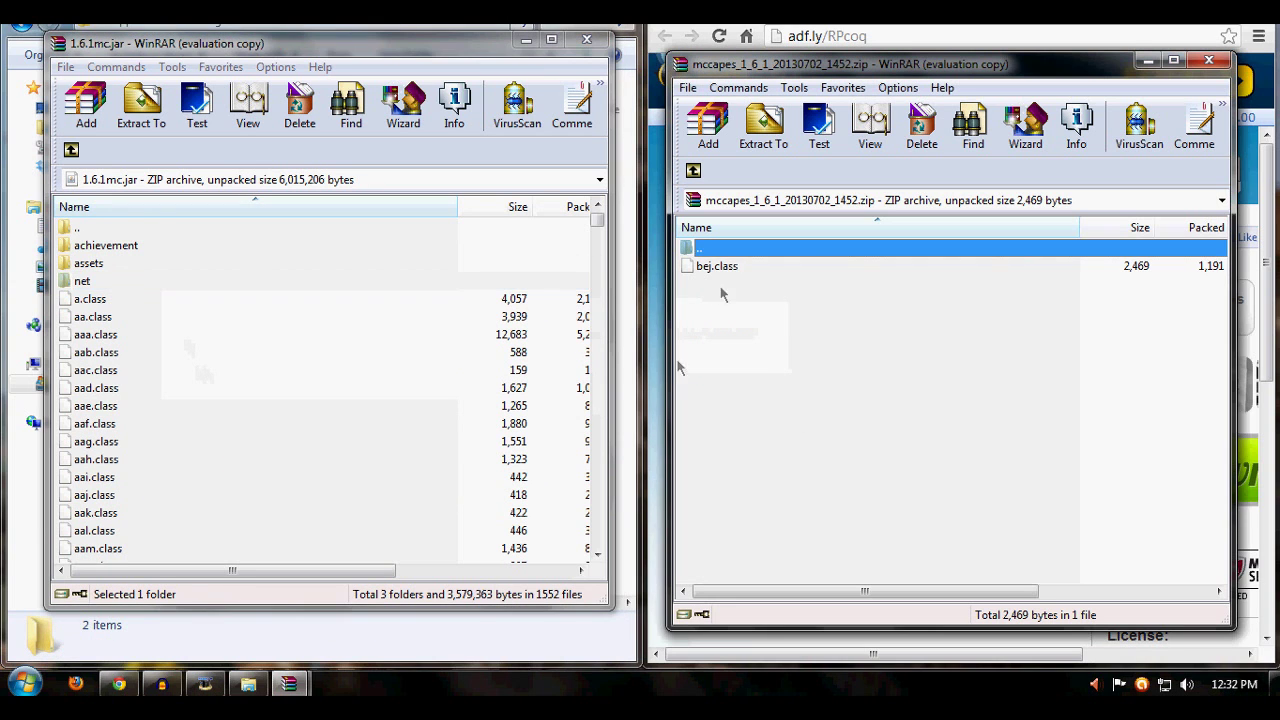
click(725, 267)
drag(726, 263, 204, 397)
click(1222, 64)
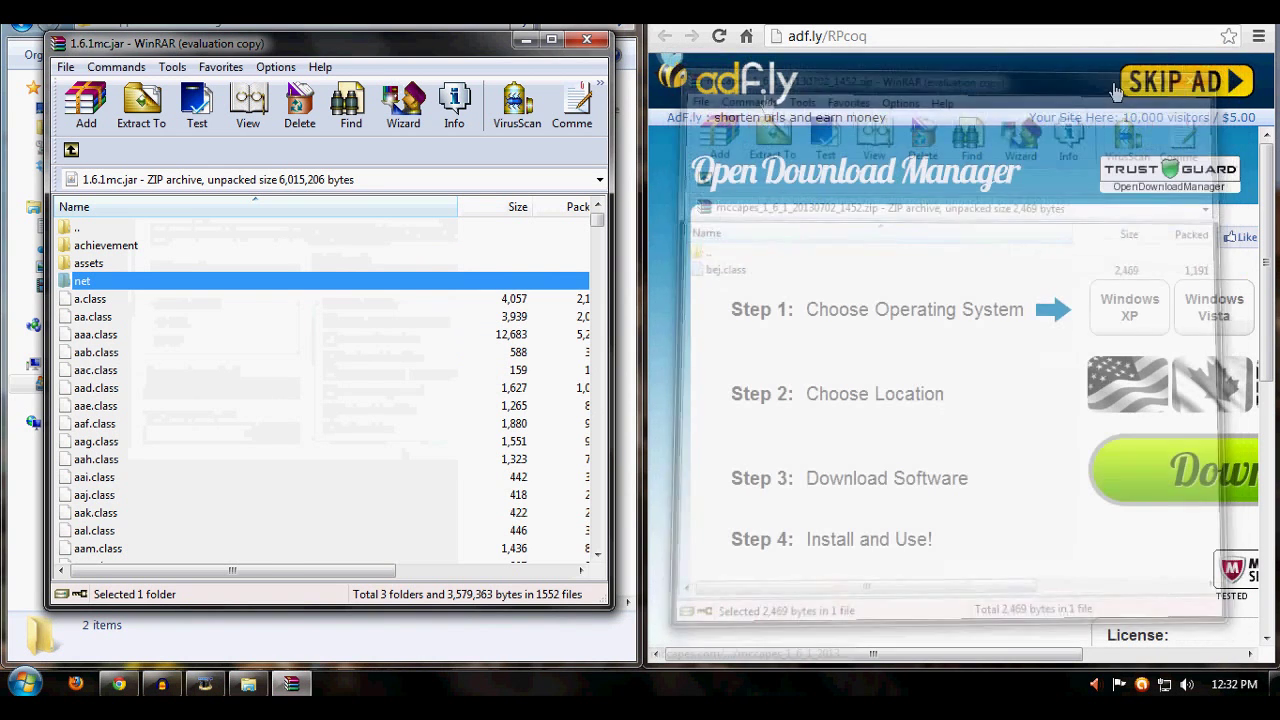
Close the jar archive and its folder, then submit the autofilled Minecraft username on mccapes.com
click(588, 41)
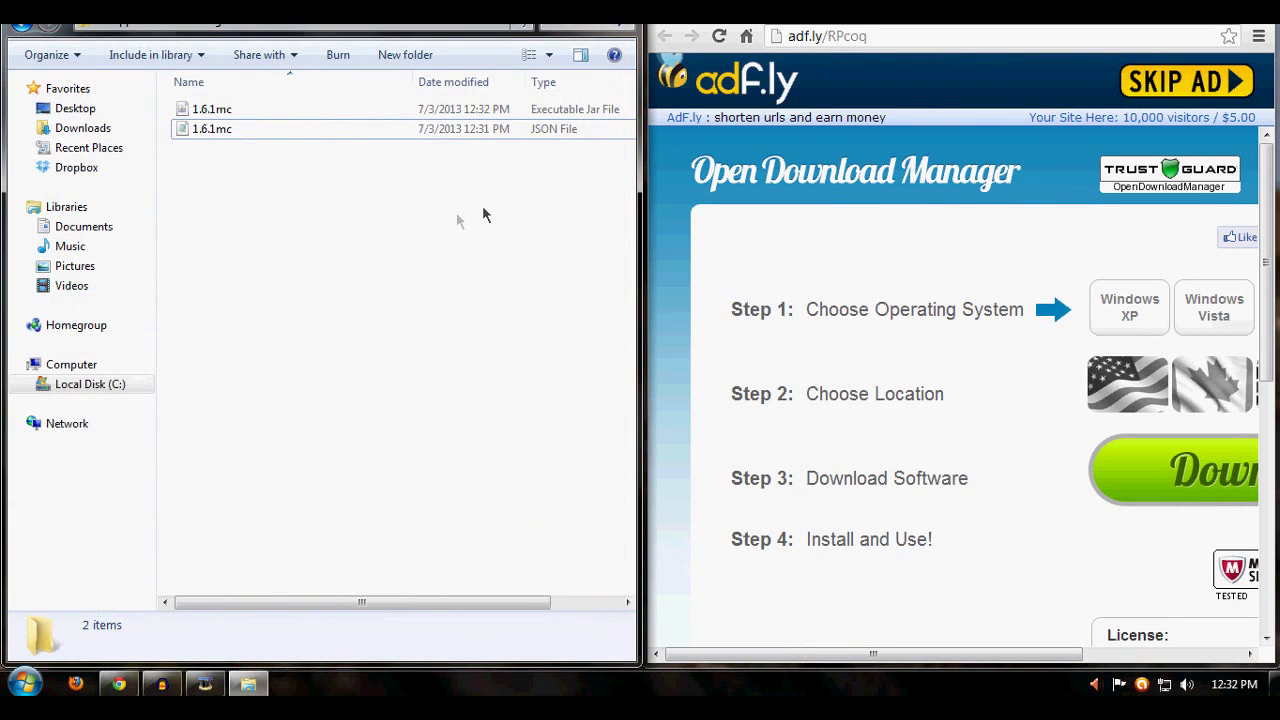
key(alt+F4)
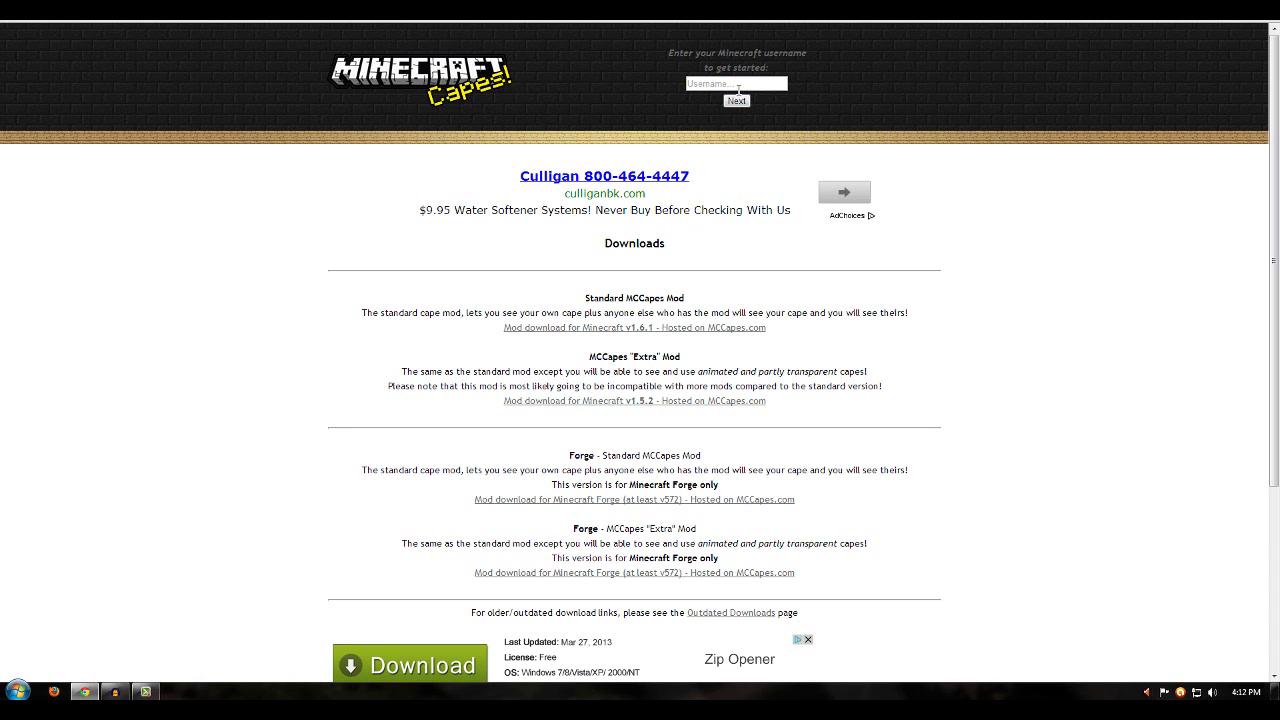
click(738, 88)
text(i)
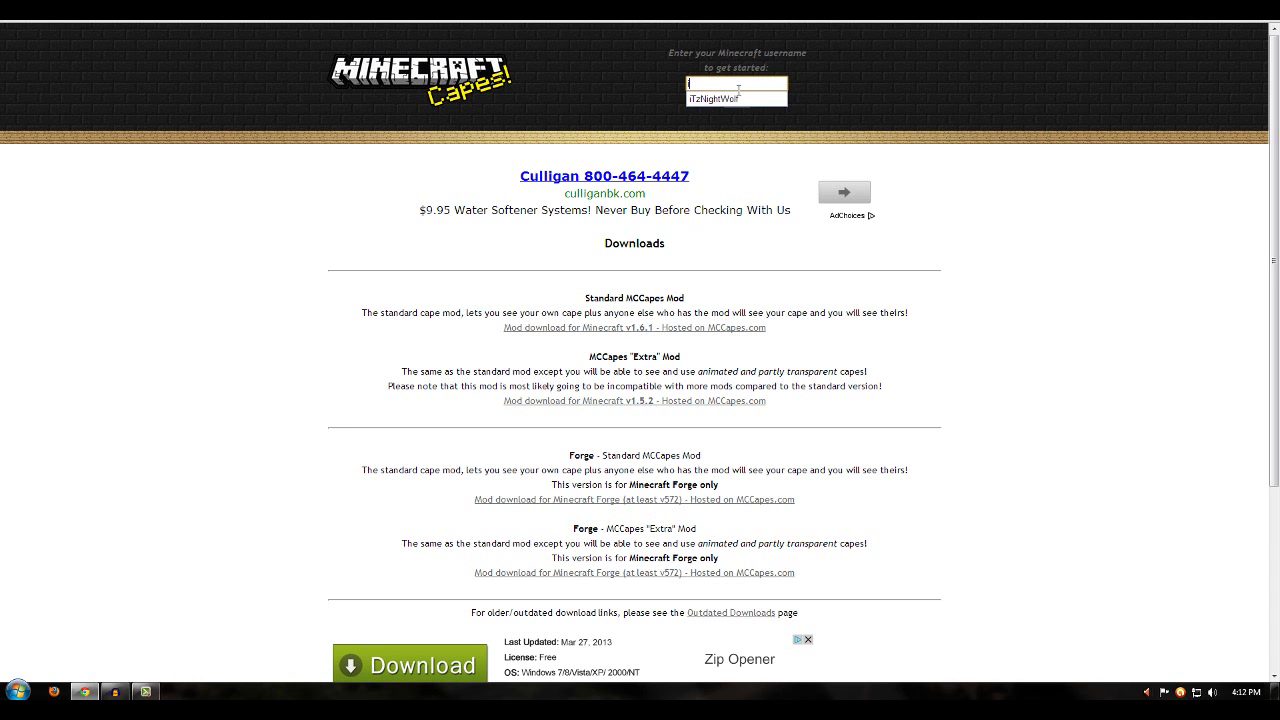
click(737, 98)
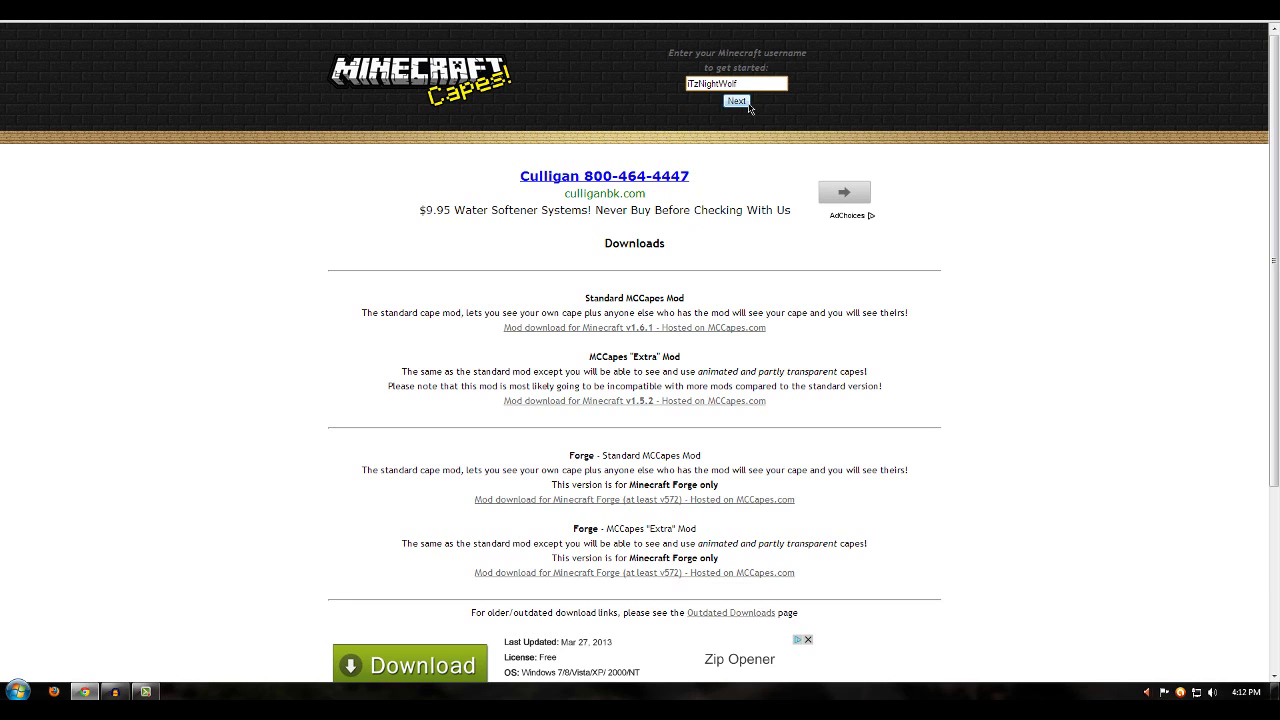
click(745, 102)
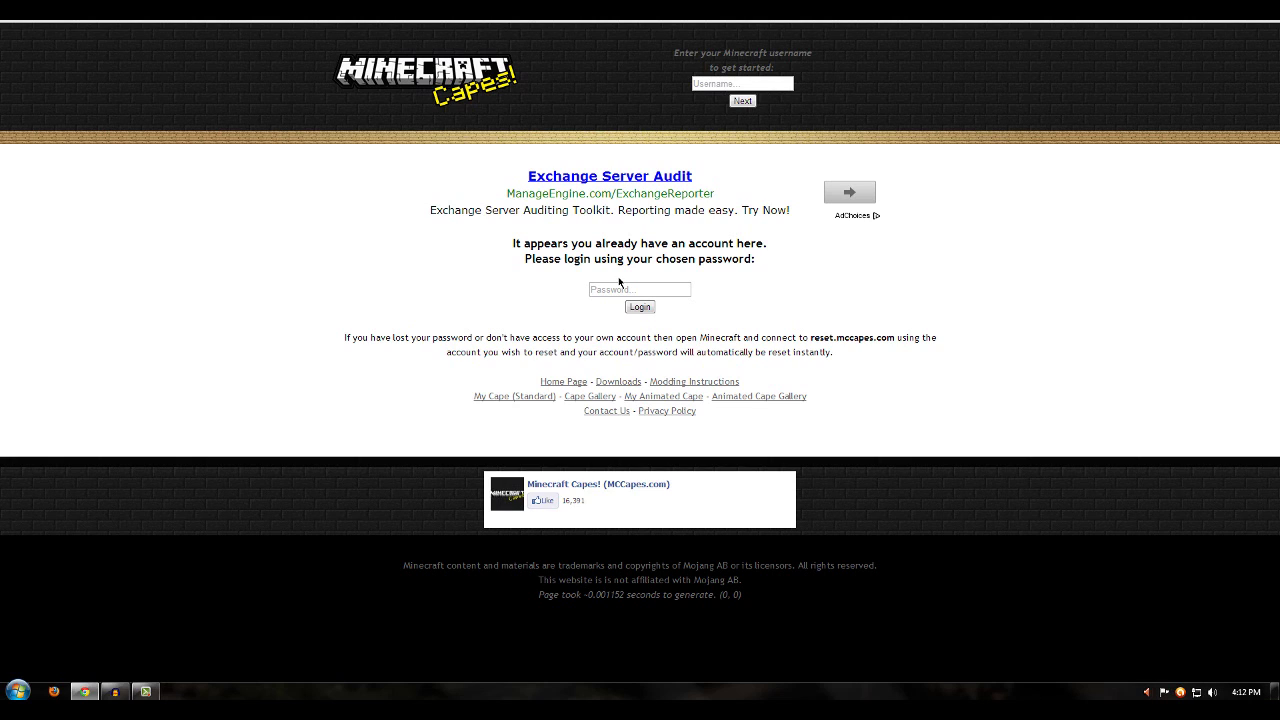
Log into MCCapes with the account password
click(628, 293)
text(***)
key(Return)
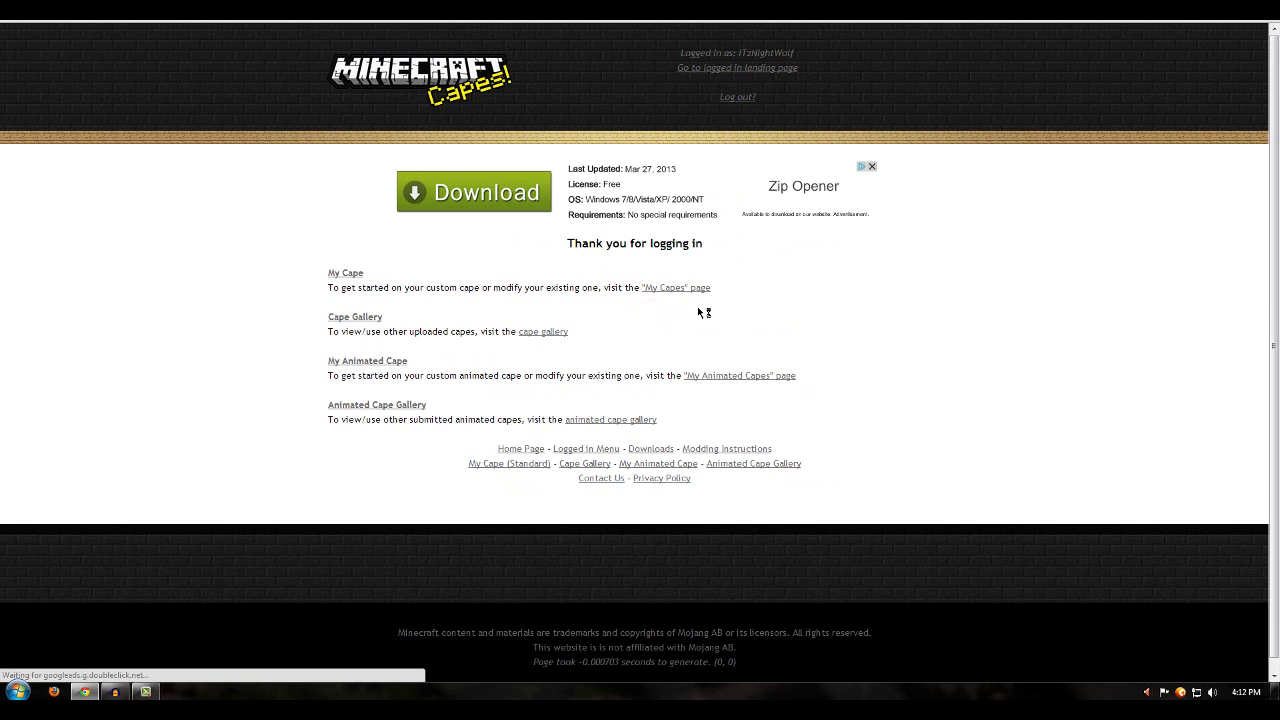
Pick the Superman cape from the second page of the Cape Gallery
click(362, 326)
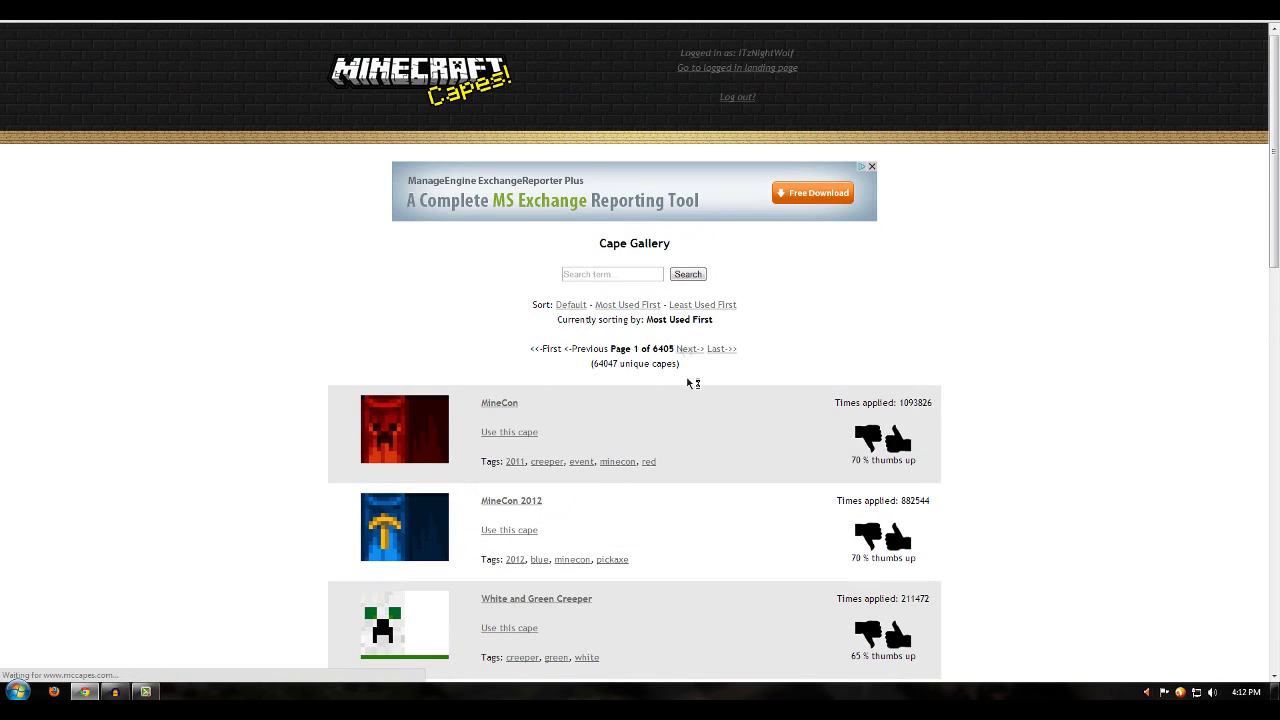
scroll(685, 424, down, 3)
scroll(685, 424, down, 10)
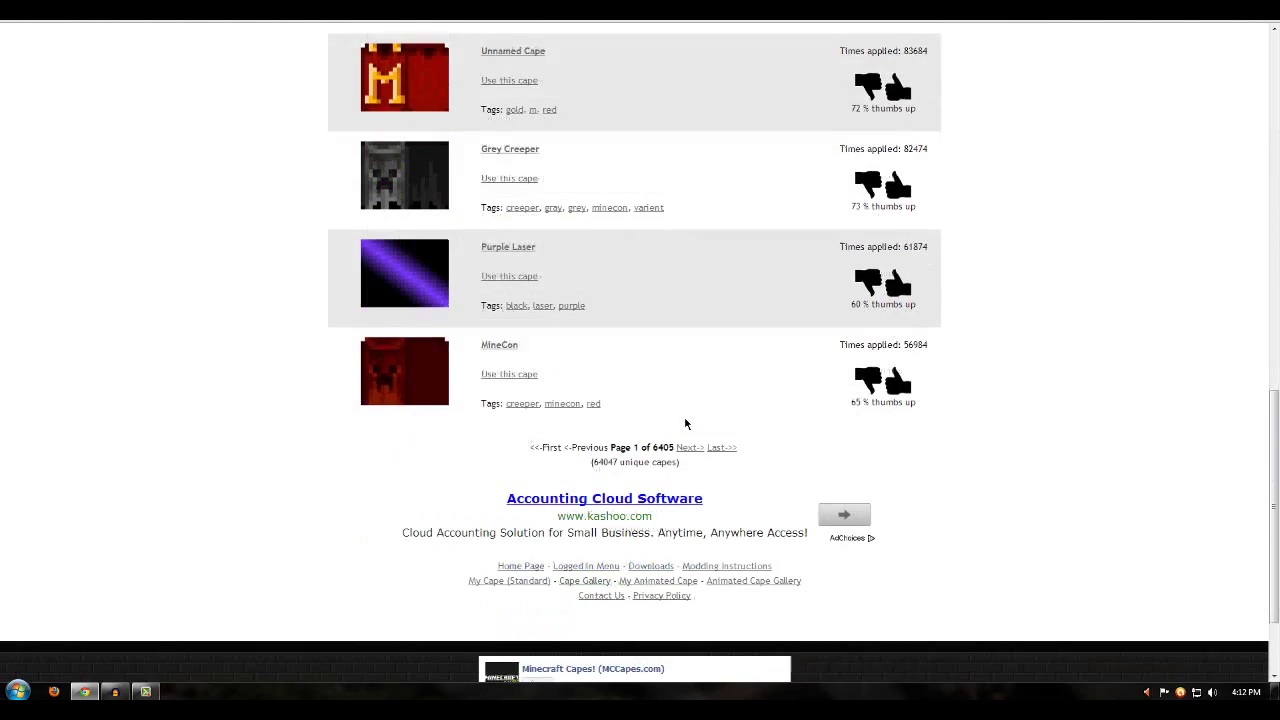
click(687, 448)
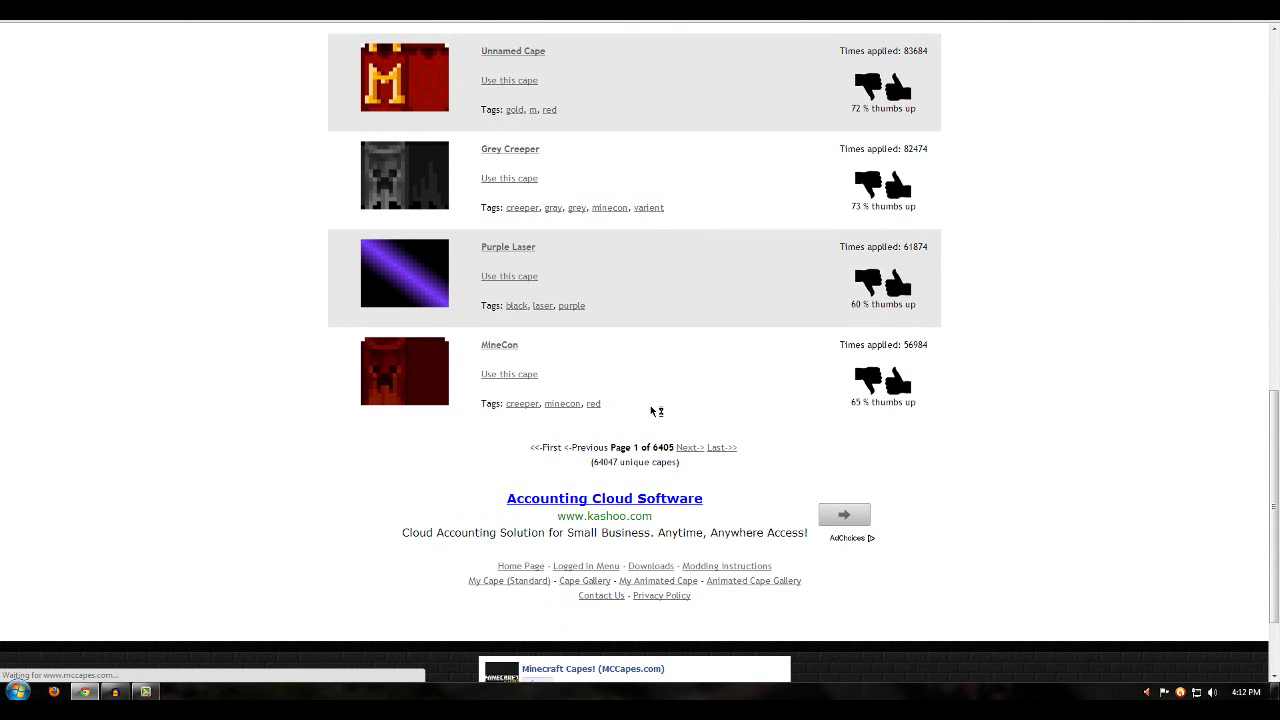
scroll(614, 434, down, 5)
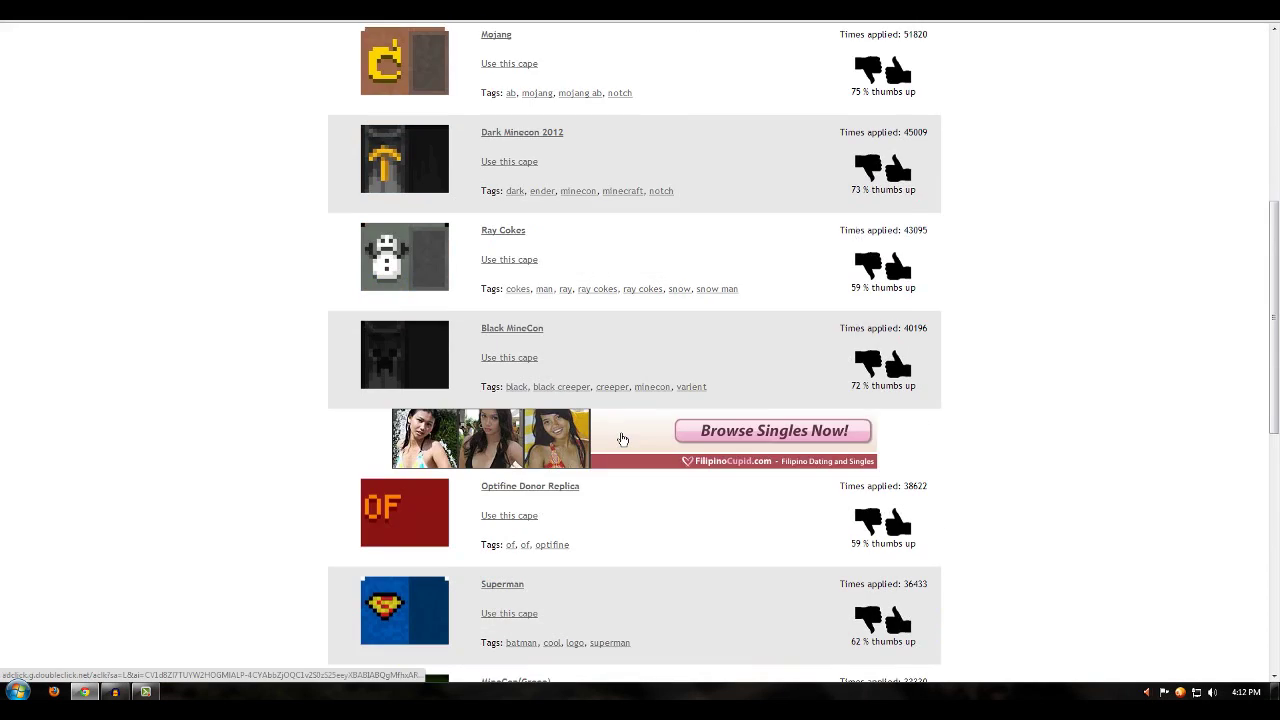
scroll(622, 440, down, 3)
drag(492, 320, 567, 328)
click(567, 328)
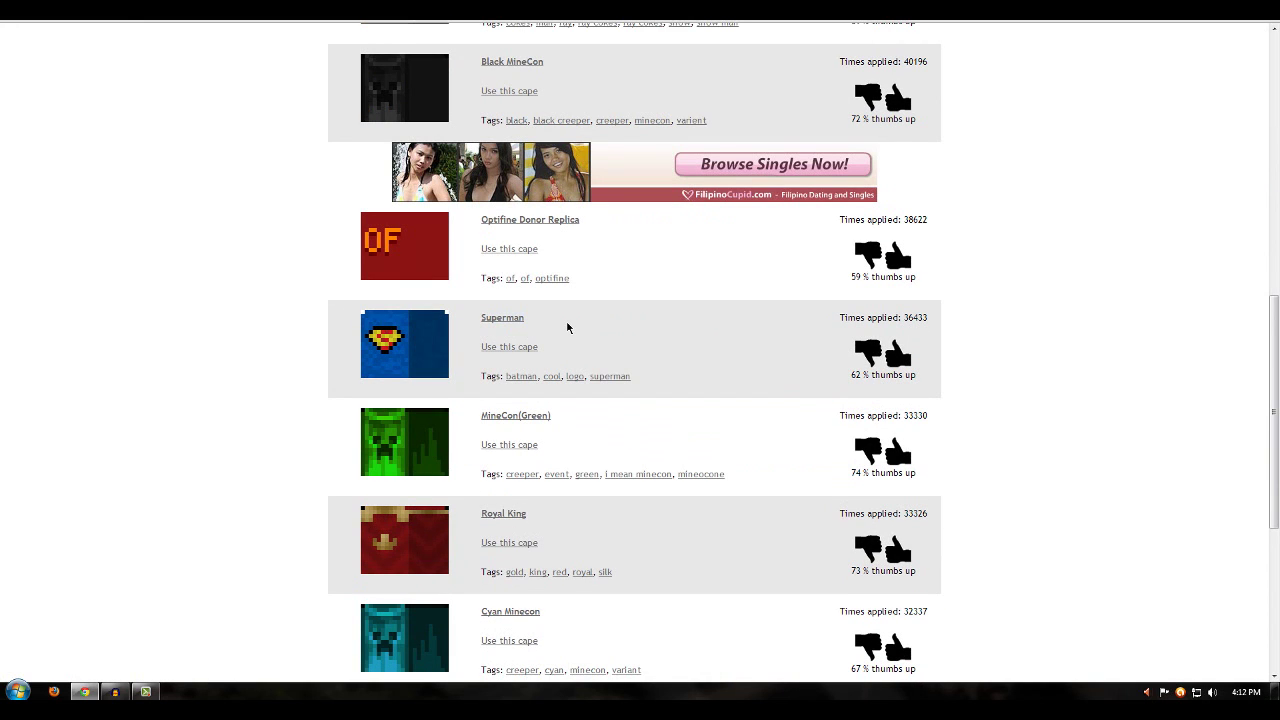
click(512, 350)
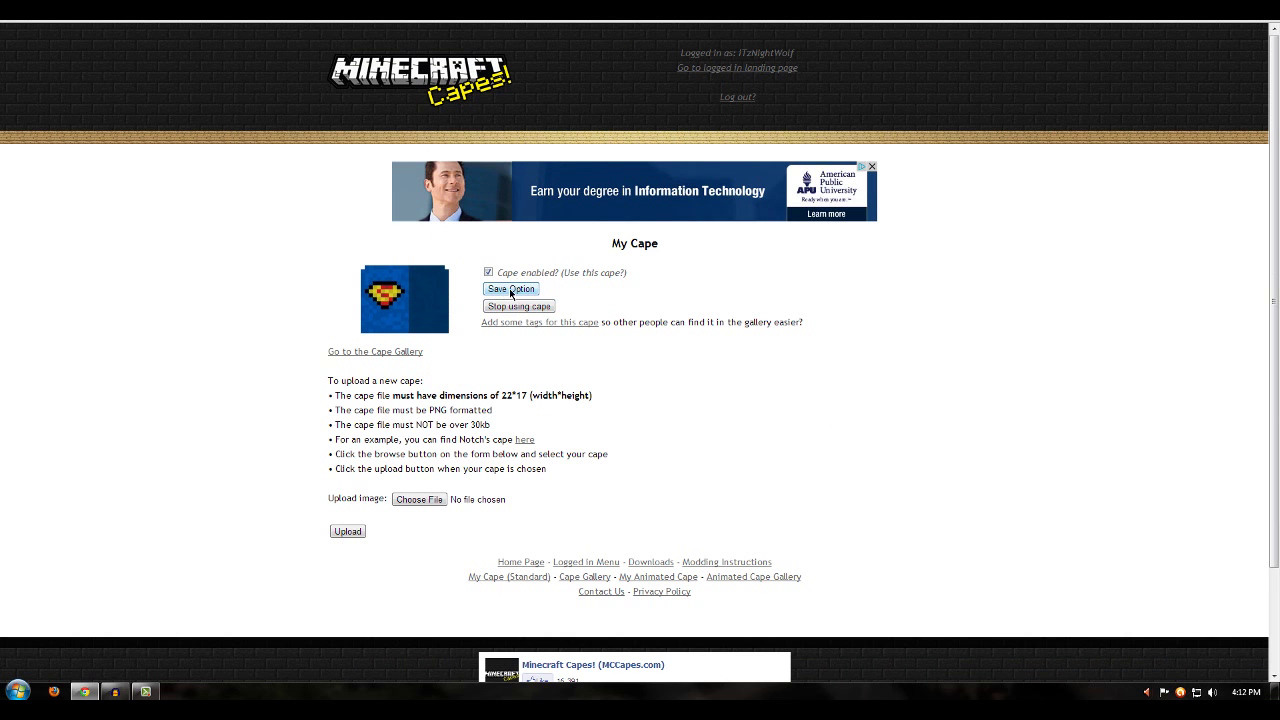
Save the Superman cape choice, log out of MCCapes, and start Minecraft Launcher from the desktop
click(512, 290)
drag(652, 289, 555, 299)
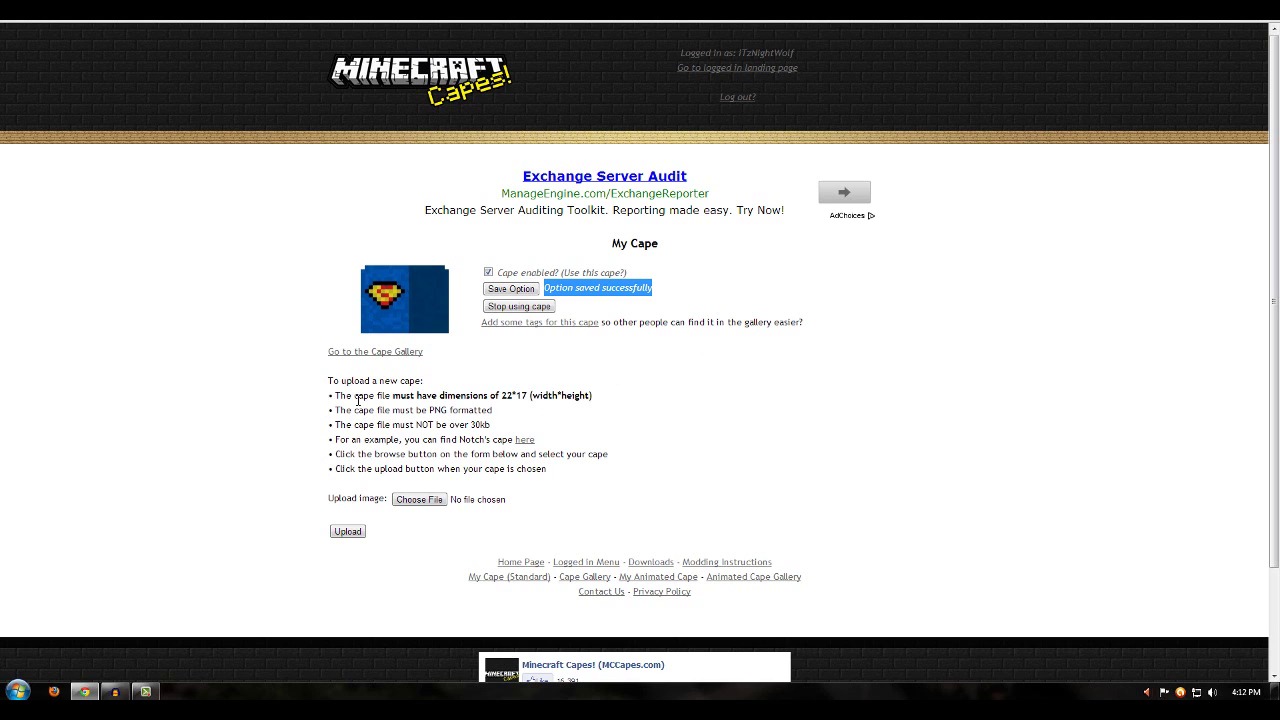
drag(322, 390, 423, 383)
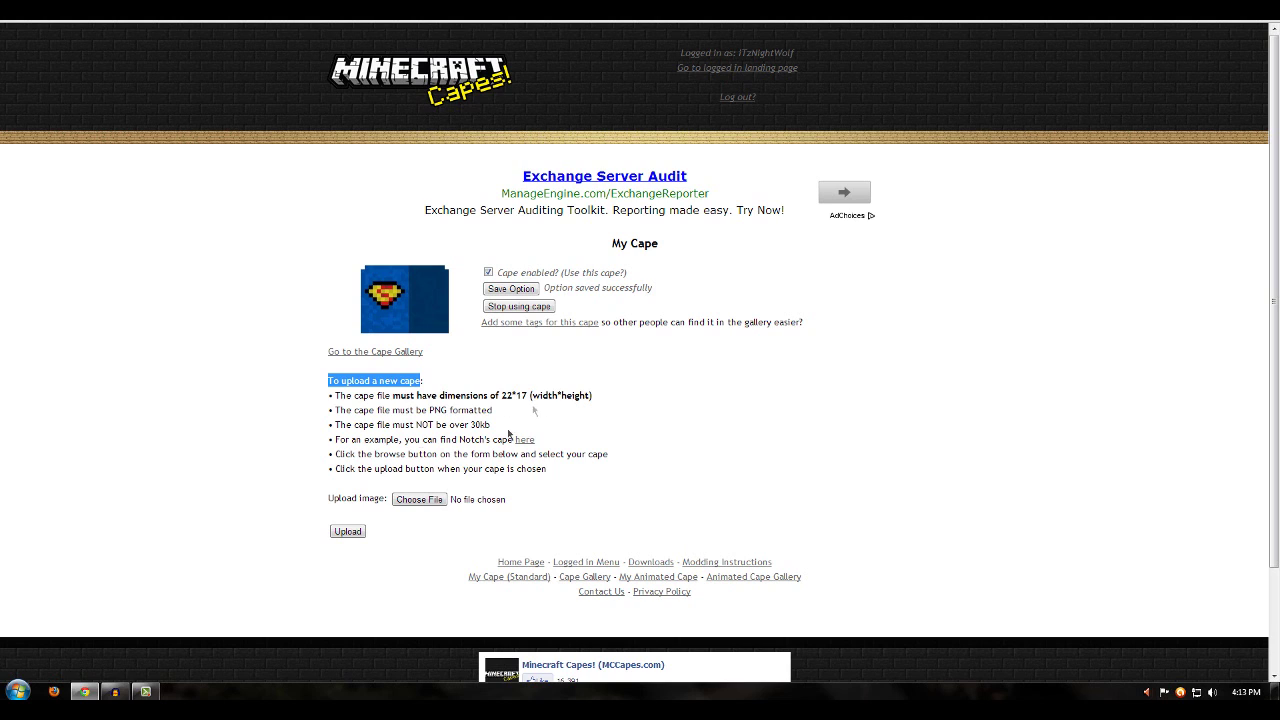
drag(434, 411, 488, 420)
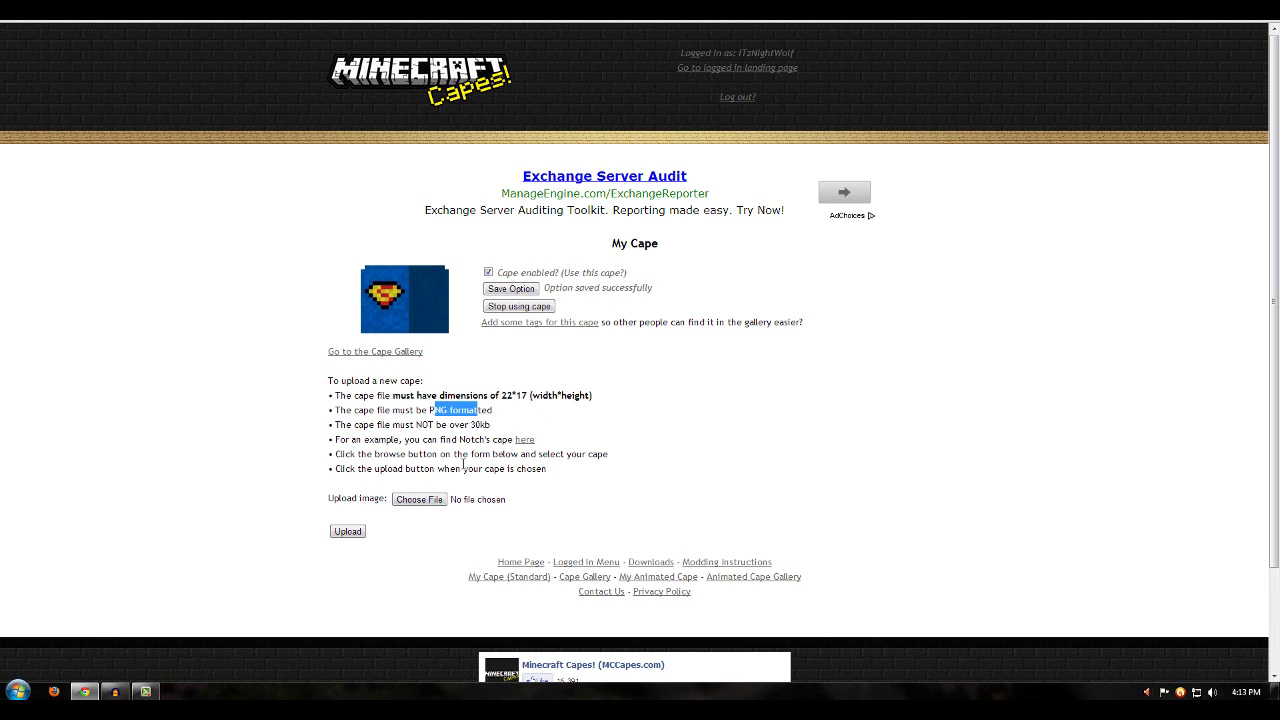
click(520, 455)
click(738, 97)
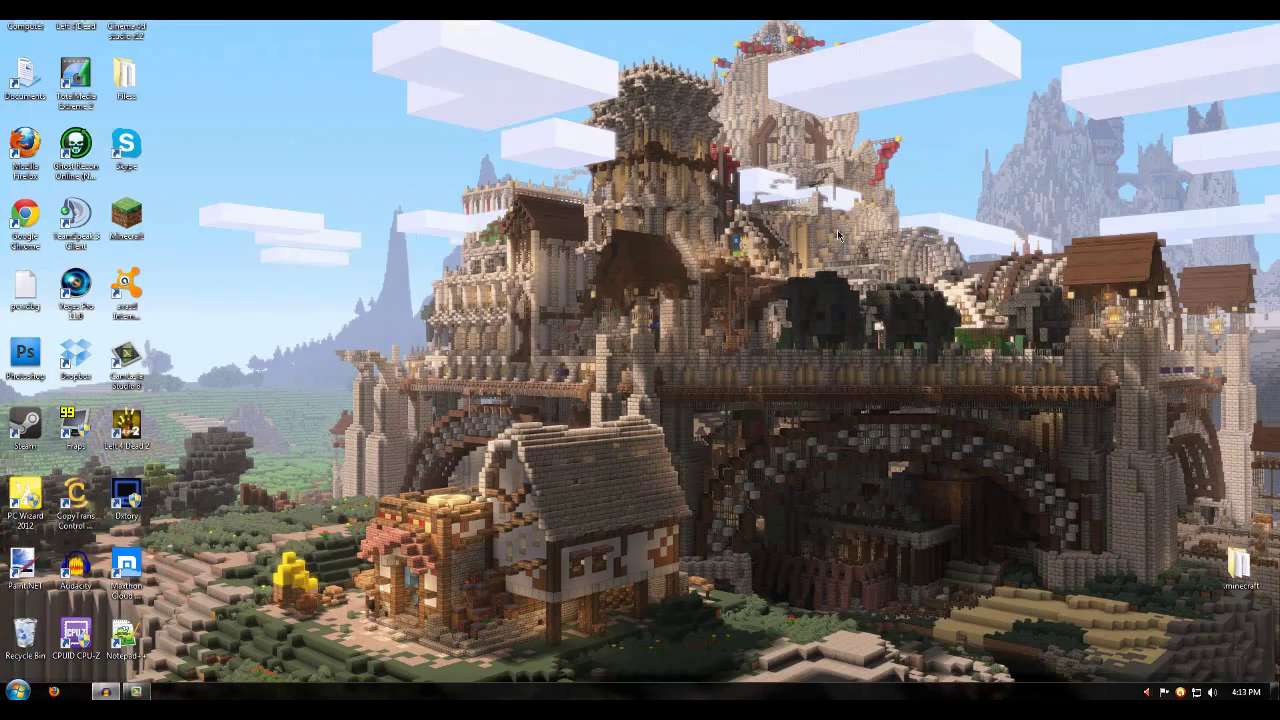
double_click(126, 216)
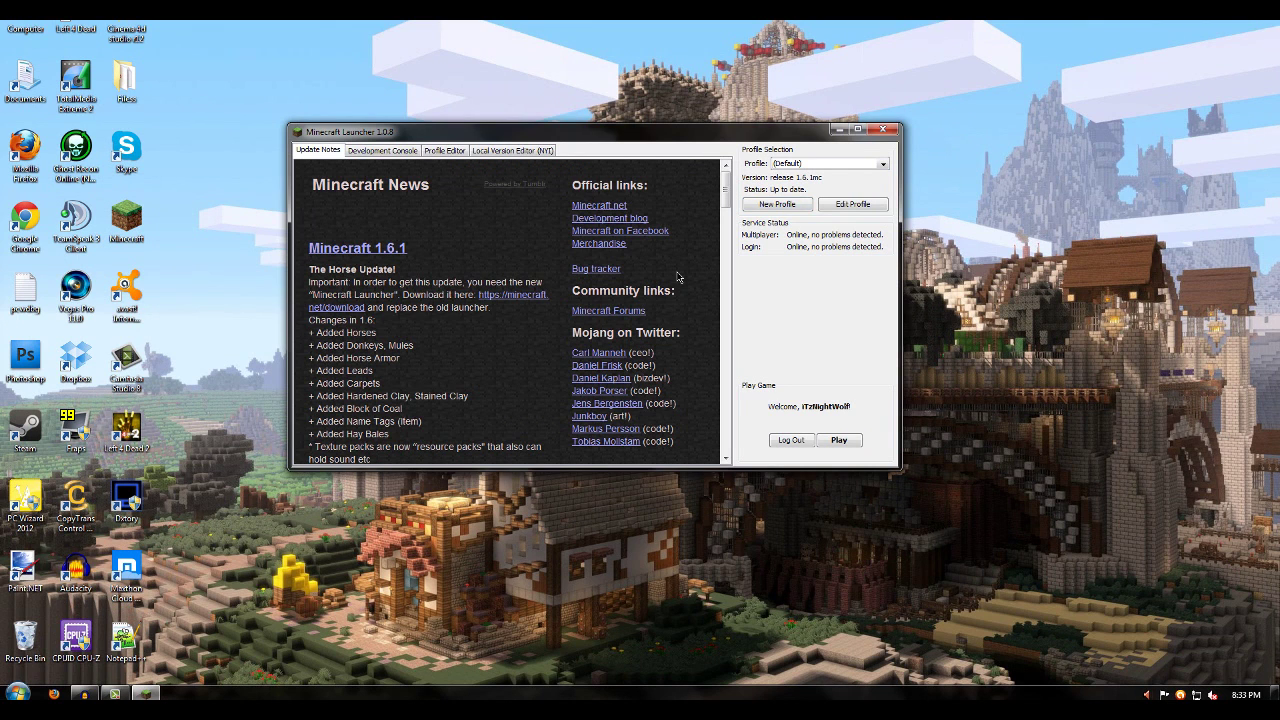
Set the MC profile to use version release 1.6.1mc
click(799, 165)
click(797, 177)
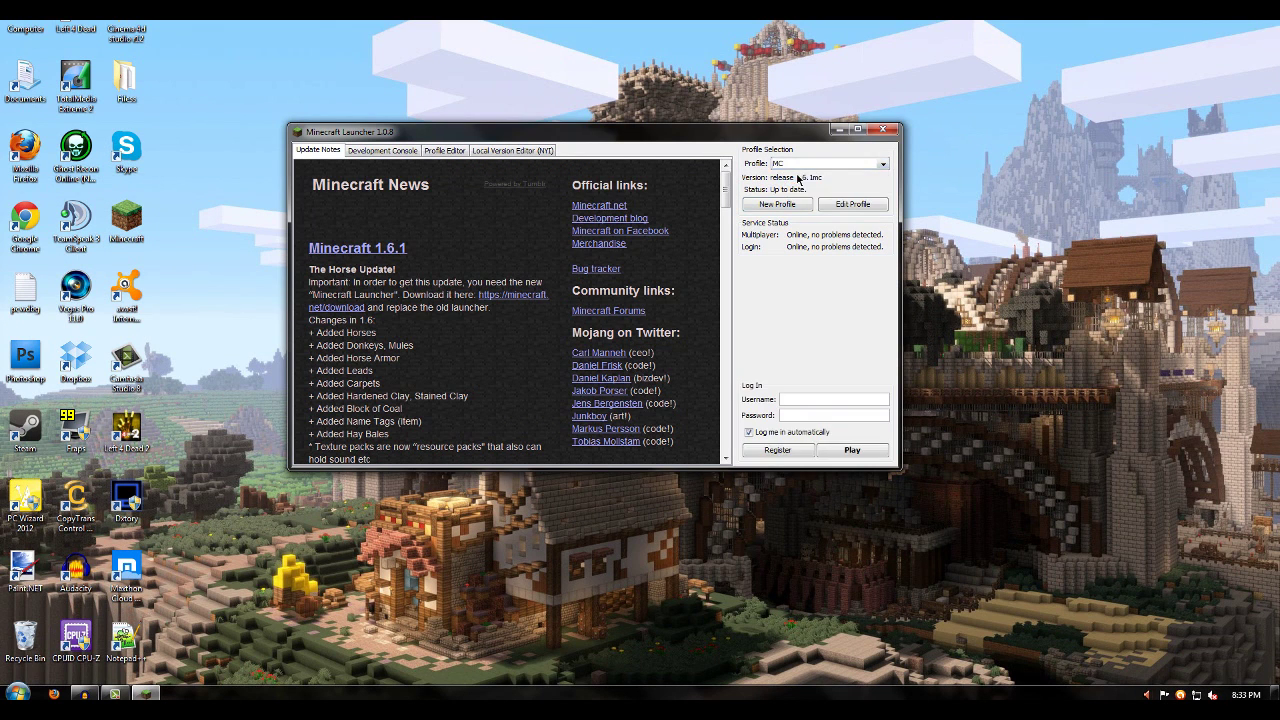
click(848, 205)
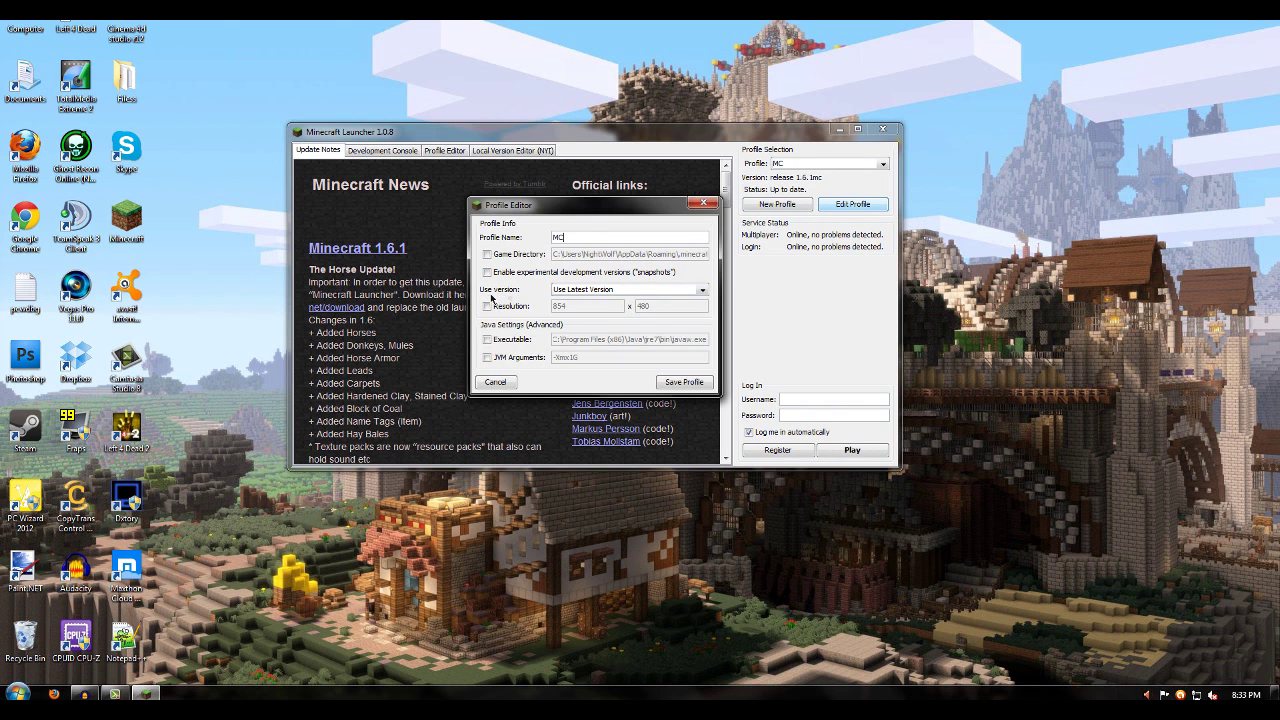
click(684, 291)
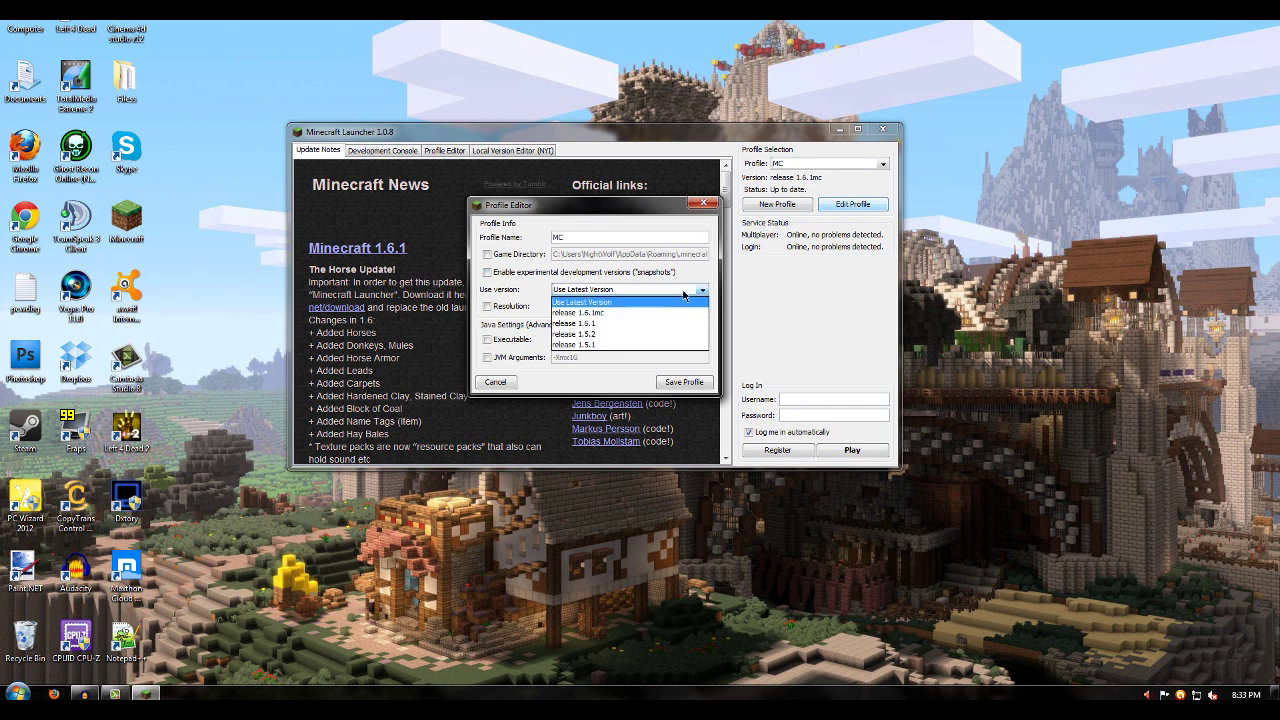
click(627, 313)
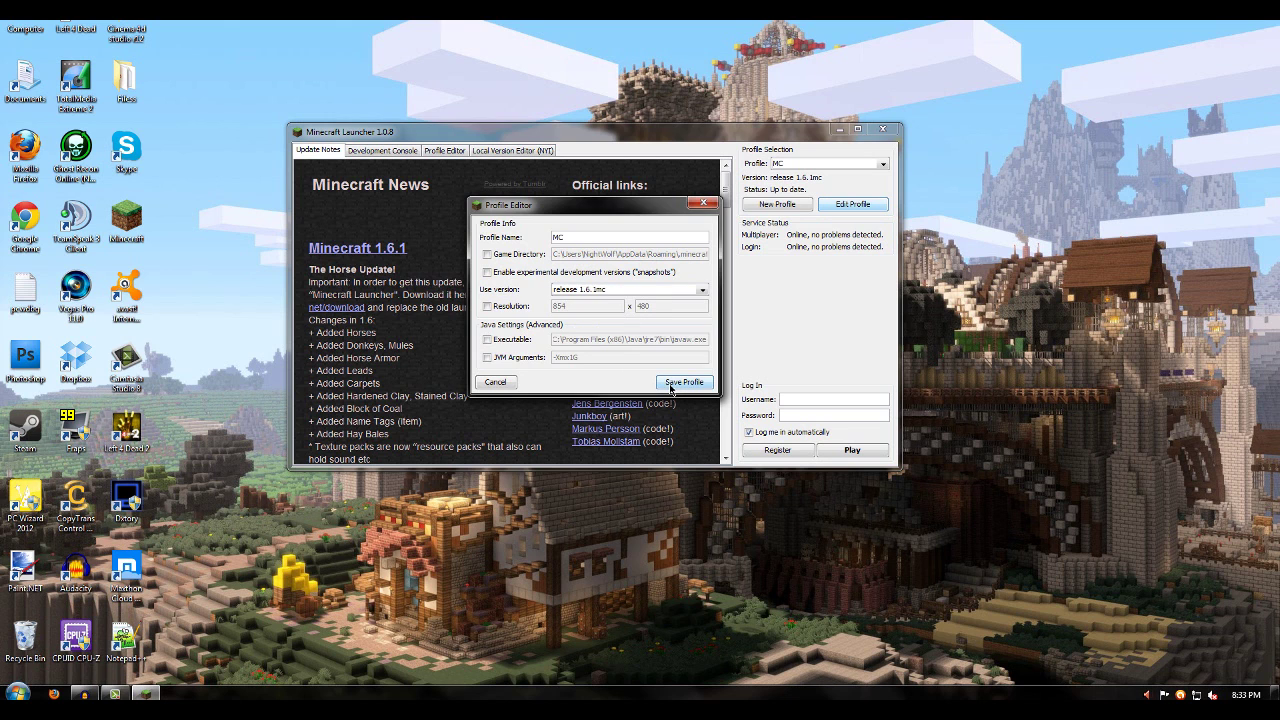
Enter the player's Minecraft username and launch the game
click(816, 399)
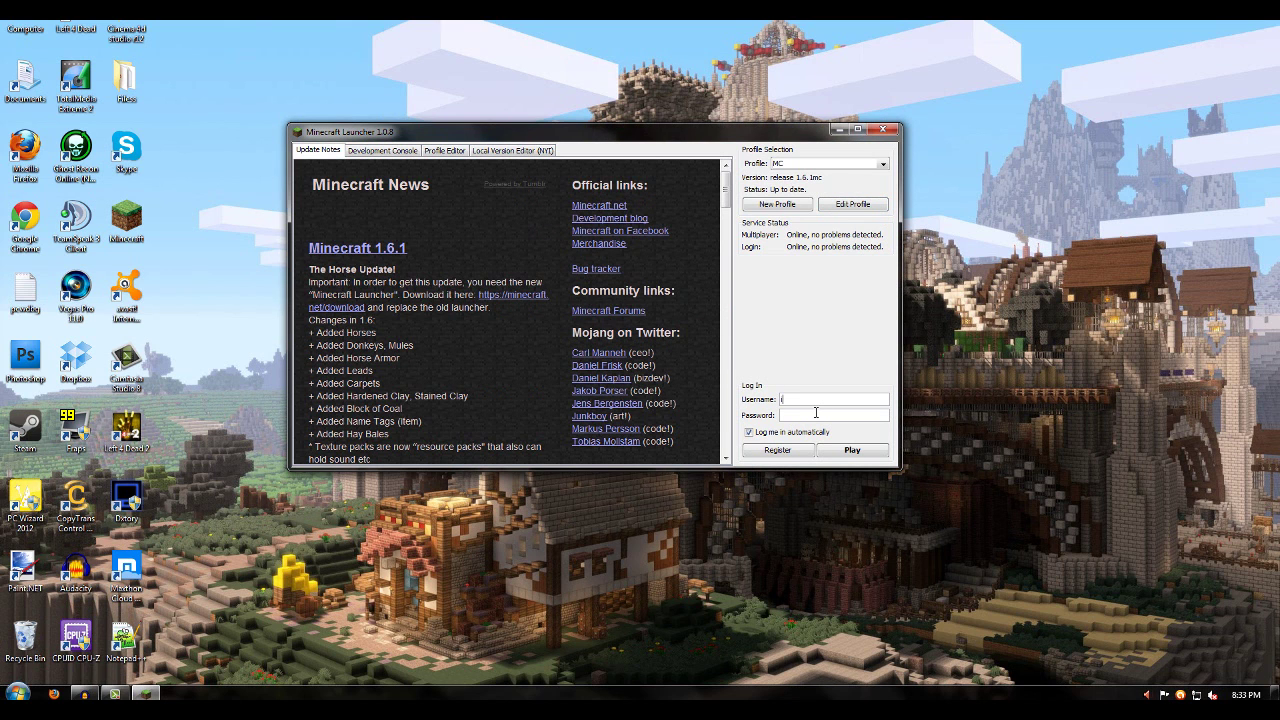
text(iTzNightW••••••)
click(850, 450)
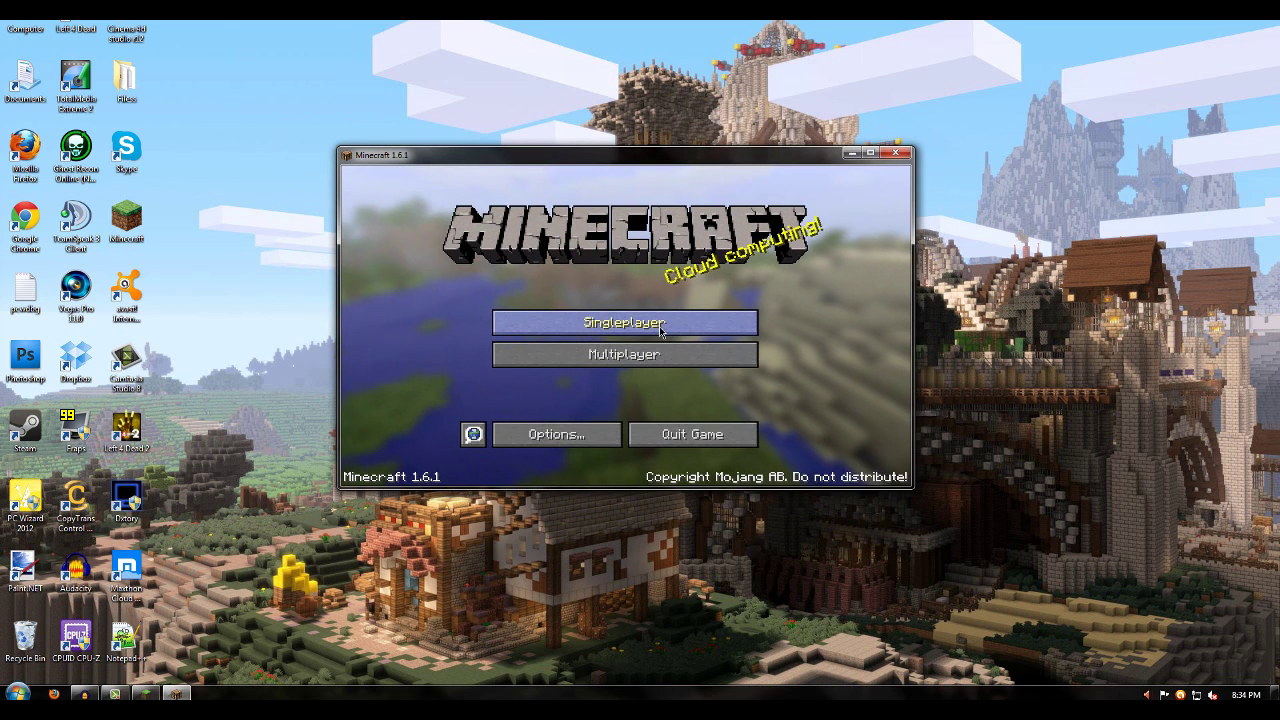
Create a new singleplayer world in Creative game mode
click(660, 330)
click(729, 429)
click(624, 331)
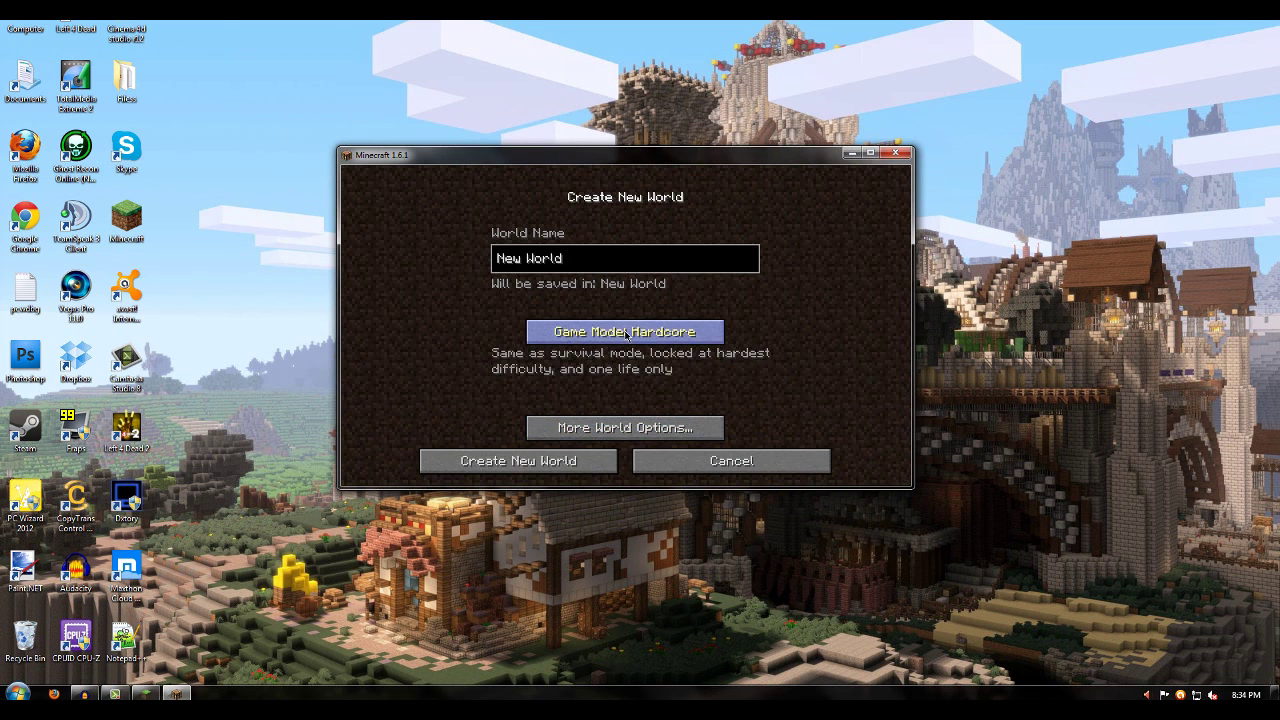
click(624, 331)
click(556, 466)
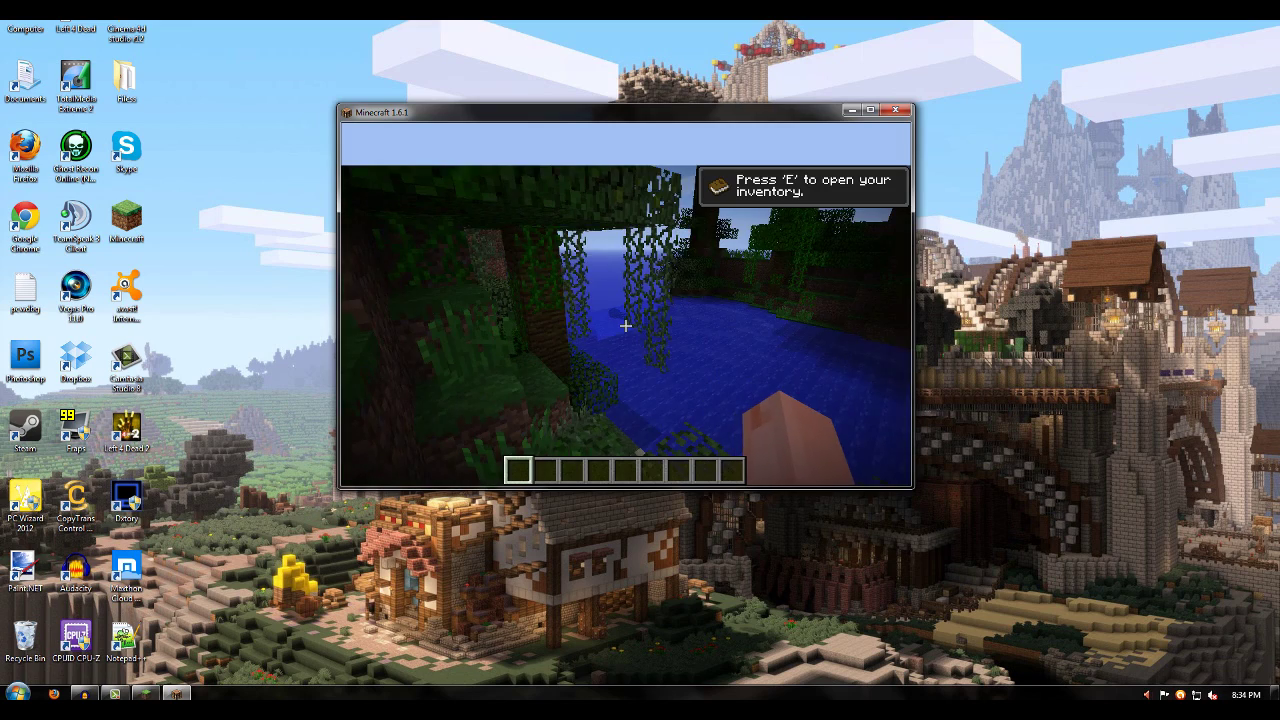
Show the Superman cape from behind and front with F5, then walk through the jungle
key(F5)
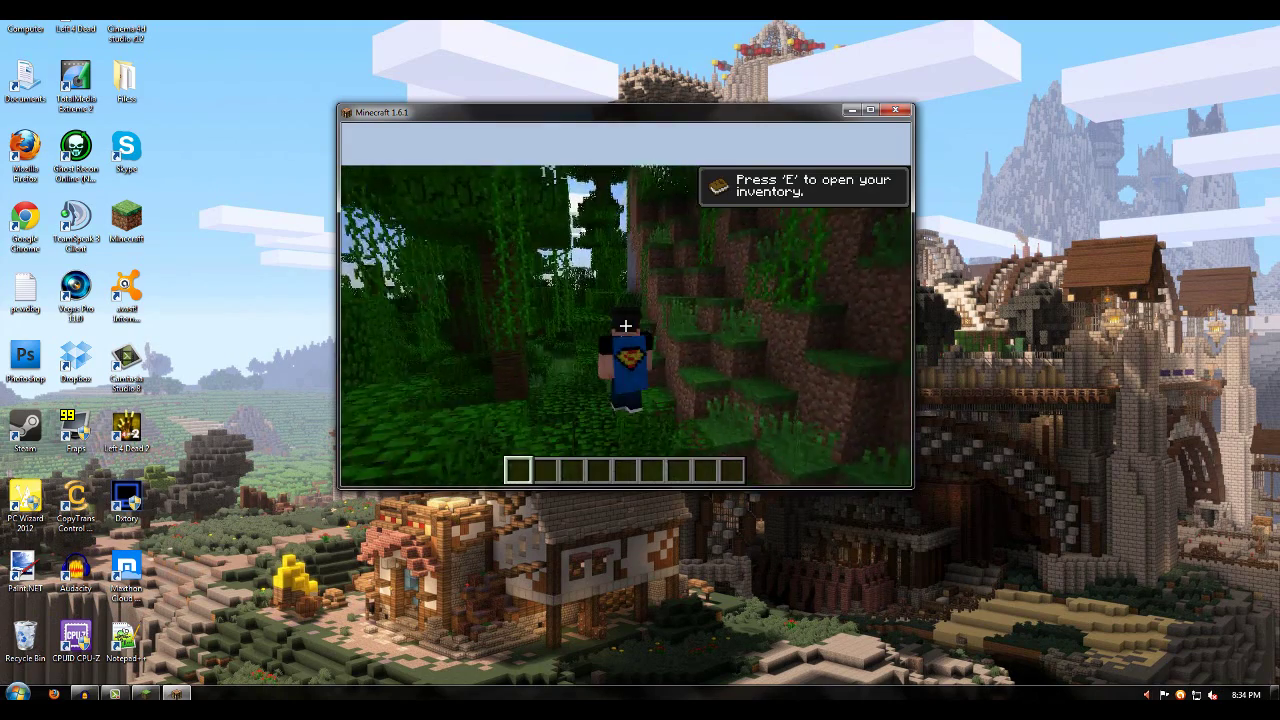
key(F5)
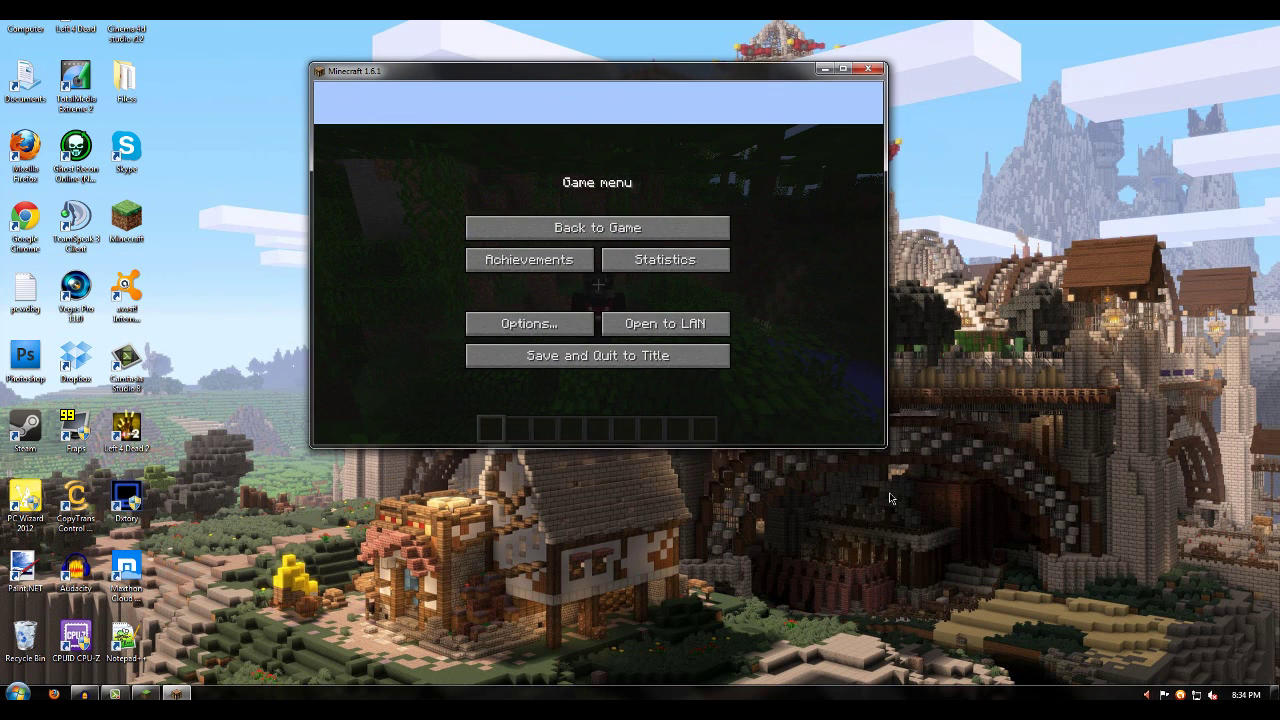
drag(884, 455, 983, 566)
click(698, 246)
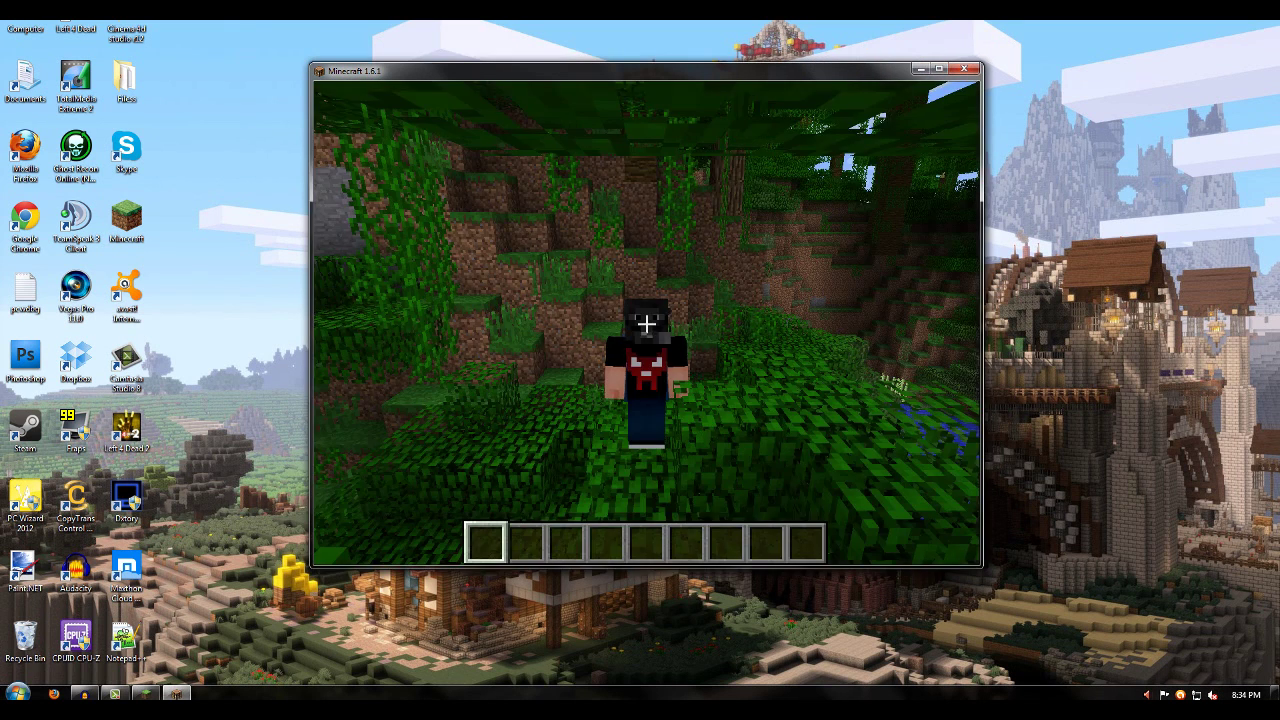
key(w)
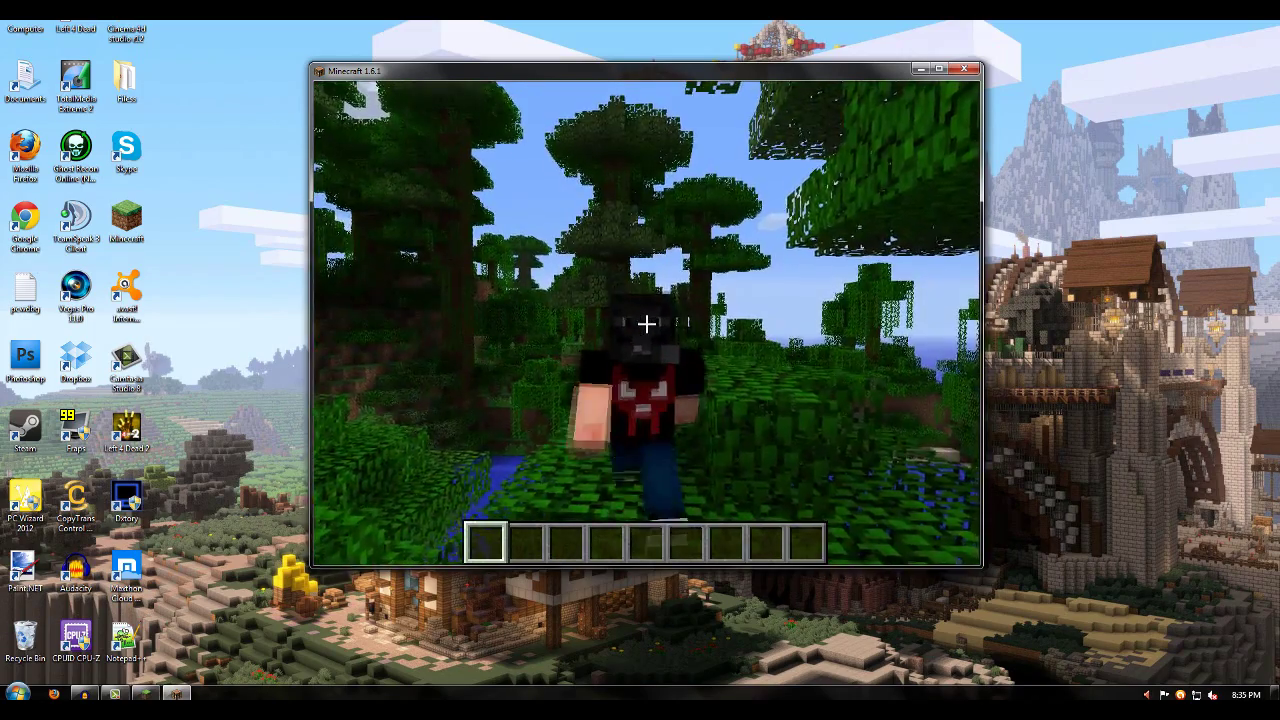